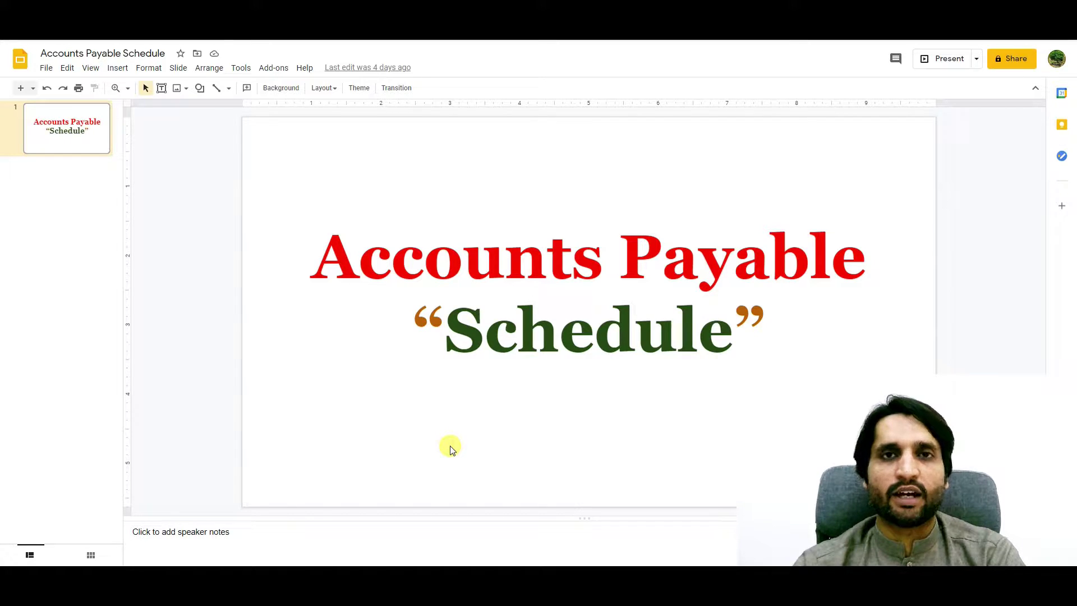
Switch to the Excel workbook and review the Accounts Payable Schedule, including the Supplier 1 invoice rows
{"action": "key", "text": "alt+Tab"}
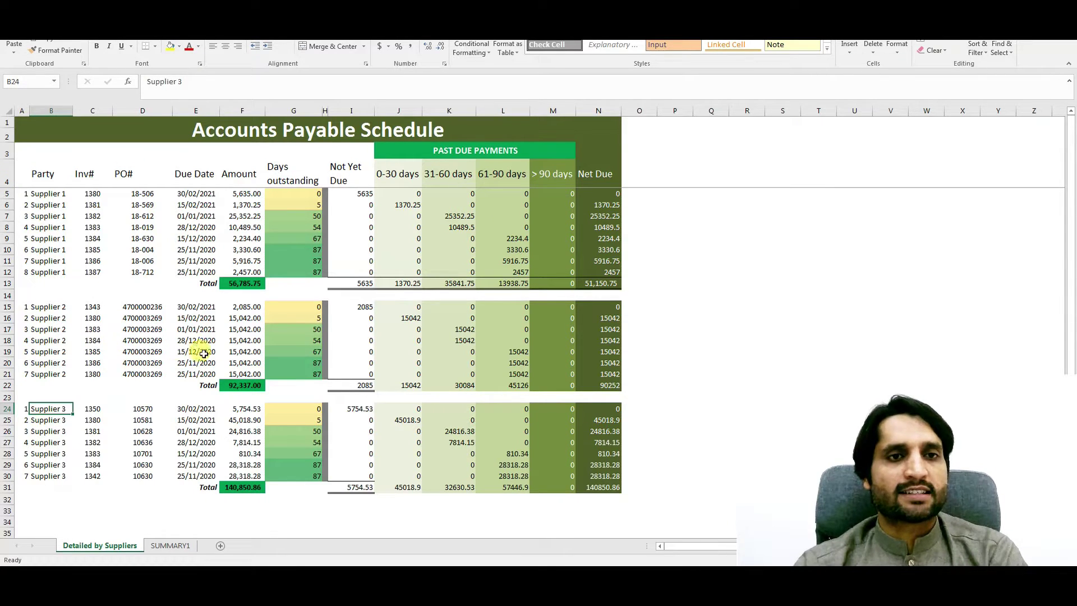
{"action": "left_click_drag", "start_coordinate": [180, 131], "coordinate": [181, 486]}
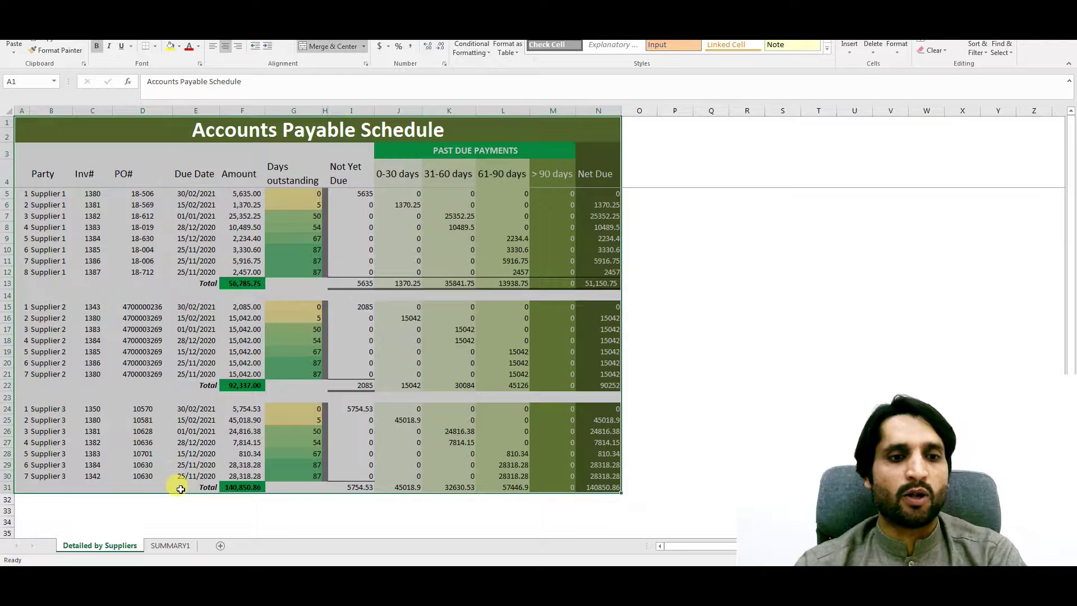
{"action": "left_click", "coordinate": [210, 499]}
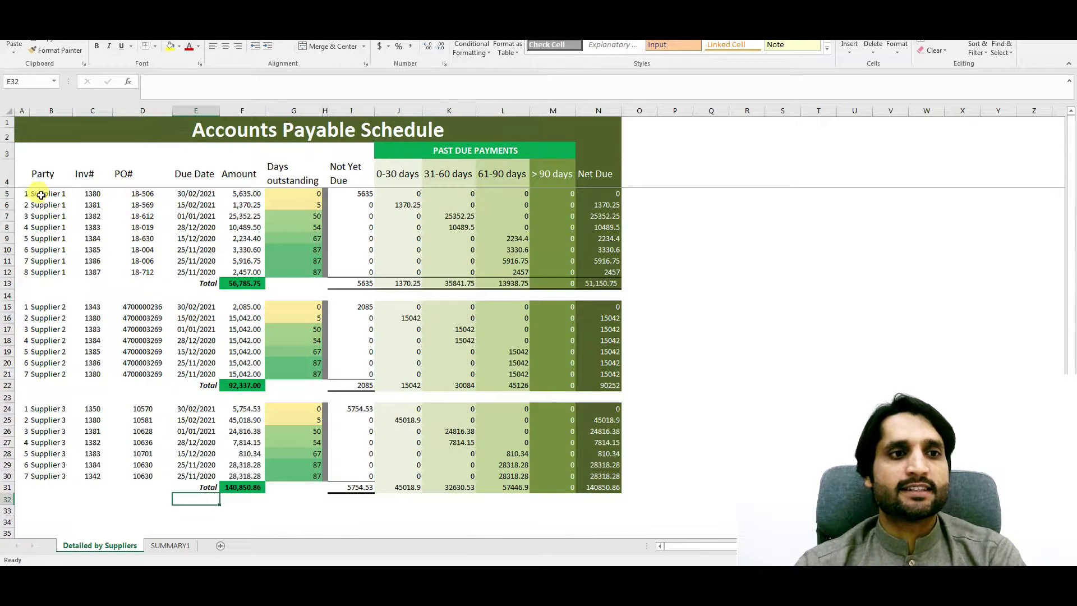
{"action": "left_click_drag", "start_coordinate": [23, 194], "coordinate": [586, 264]}
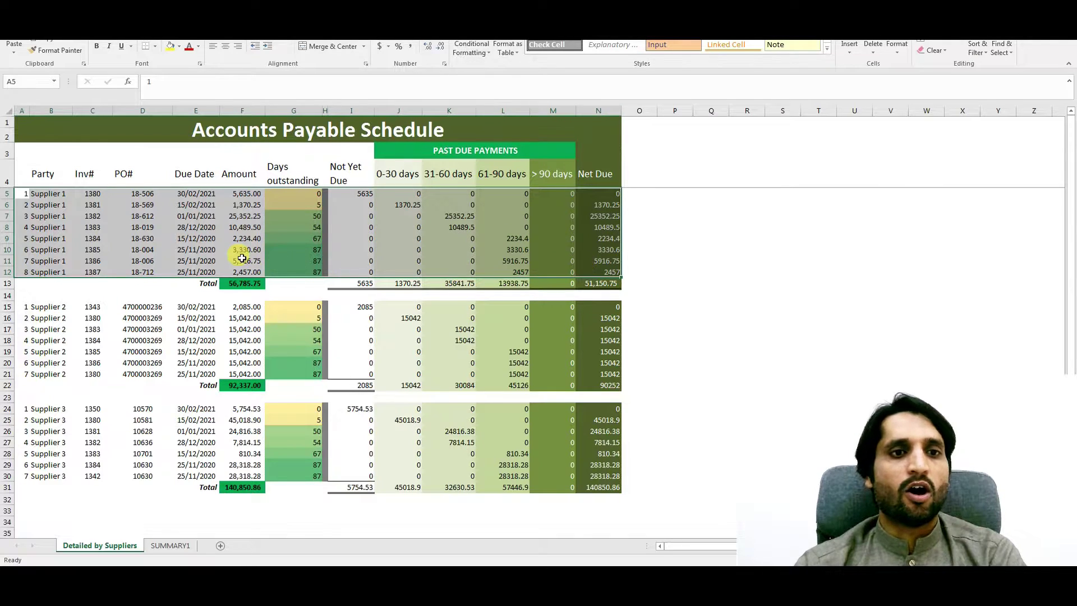
{"action": "left_click", "coordinate": [246, 261]}
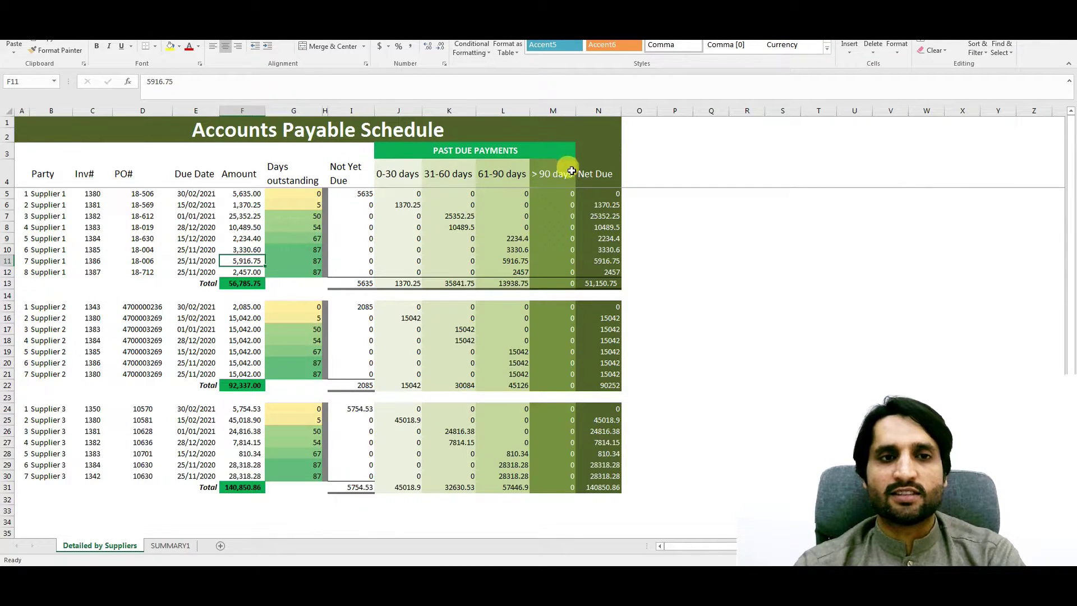
Examine Supplier 1's Not Yet Due amount, the past due ageing columns from 0-30 to 61-90 days, and Net Due
{"action": "left_click", "coordinate": [358, 193]}
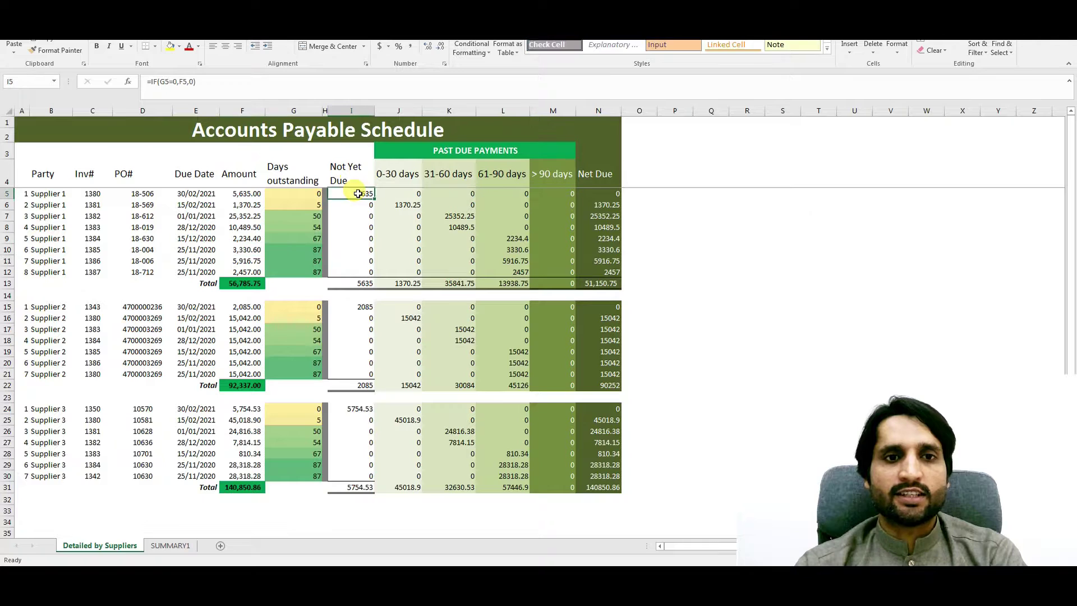
{"action": "left_click", "coordinate": [398, 175]}
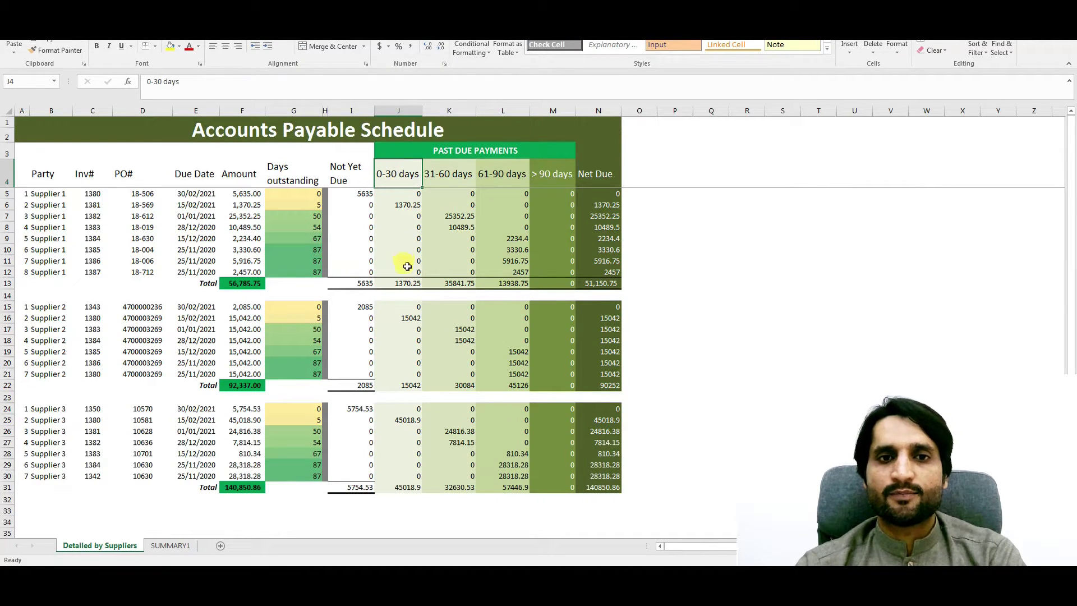
{"action": "left_click", "coordinate": [457, 173]}
{"action": "left_click_drag", "start_coordinate": [457, 173], "coordinate": [449, 283]}
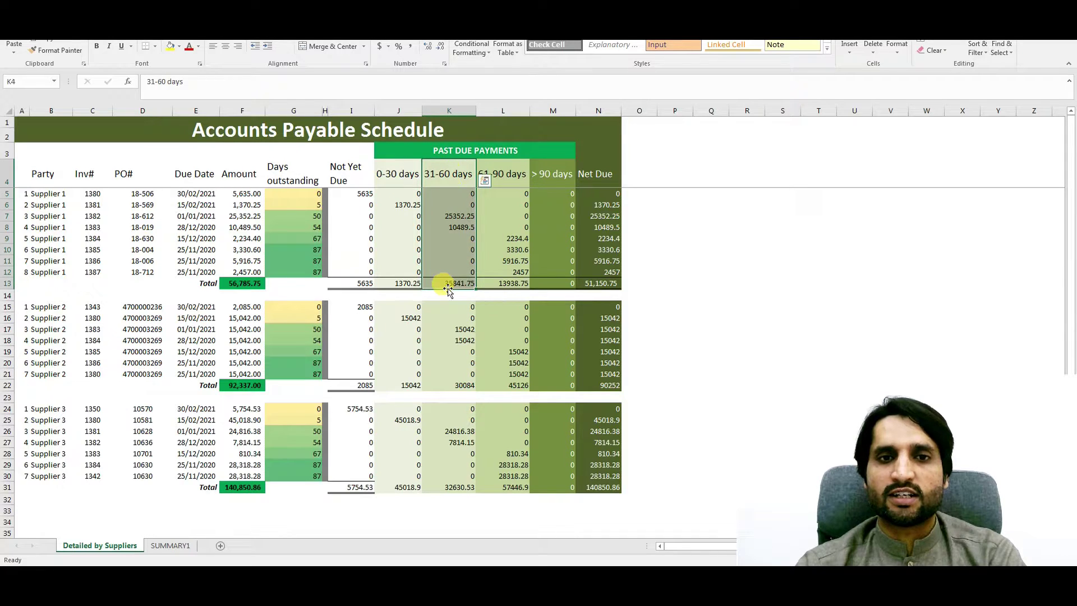
{"action": "left_click_drag", "start_coordinate": [510, 172], "coordinate": [500, 277]}
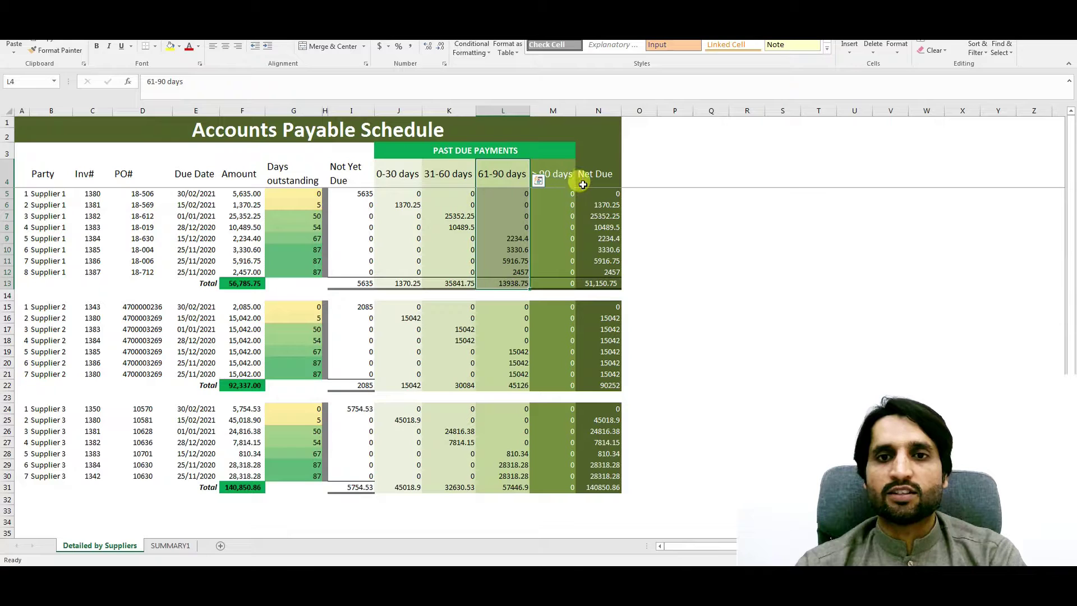
{"action": "left_click_drag", "start_coordinate": [585, 171], "coordinate": [590, 296]}
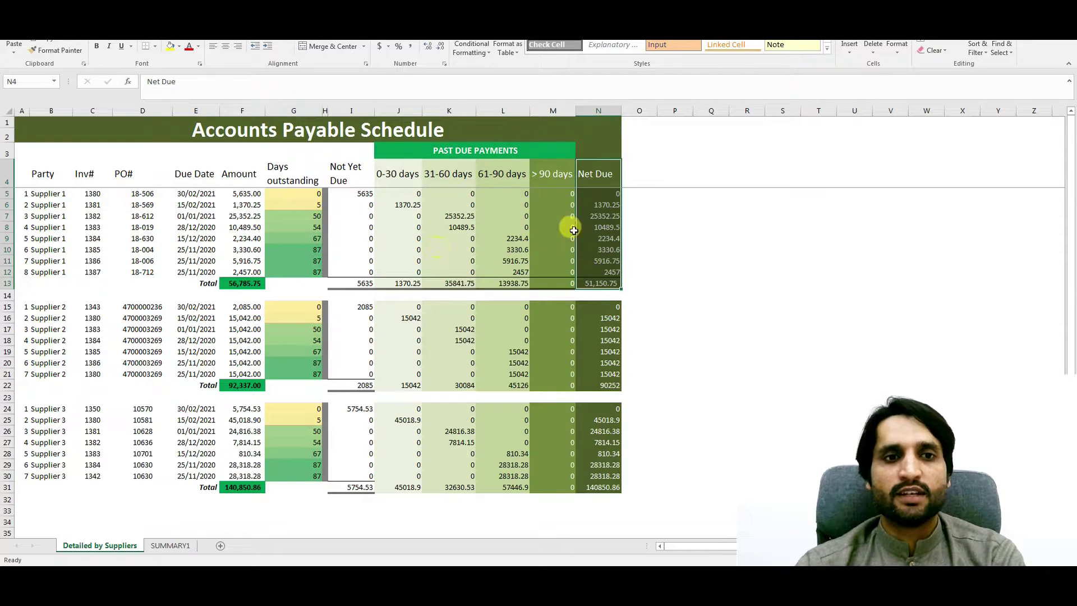
Review the Supplier 2 block with its total row and look over the rest of the detailed schedule
{"action": "left_click_drag", "start_coordinate": [28, 310], "coordinate": [586, 386]}
{"action": "scroll", "coordinate": [124, 453], "scroll_direction": "down", "scroll_amount": 4}
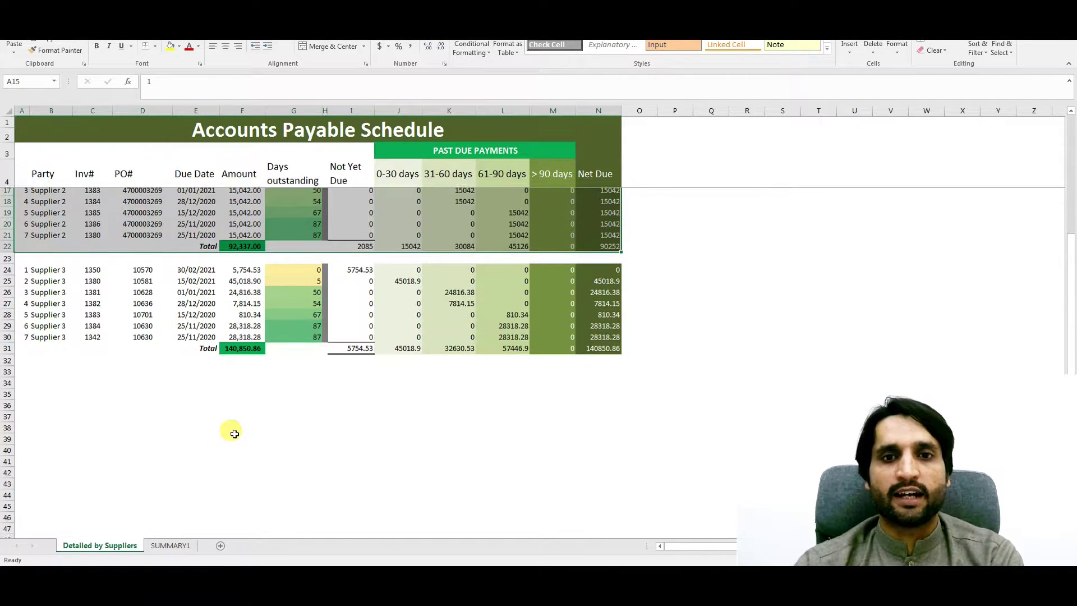
{"action": "scroll", "coordinate": [142, 283], "scroll_direction": "down", "scroll_amount": 4}
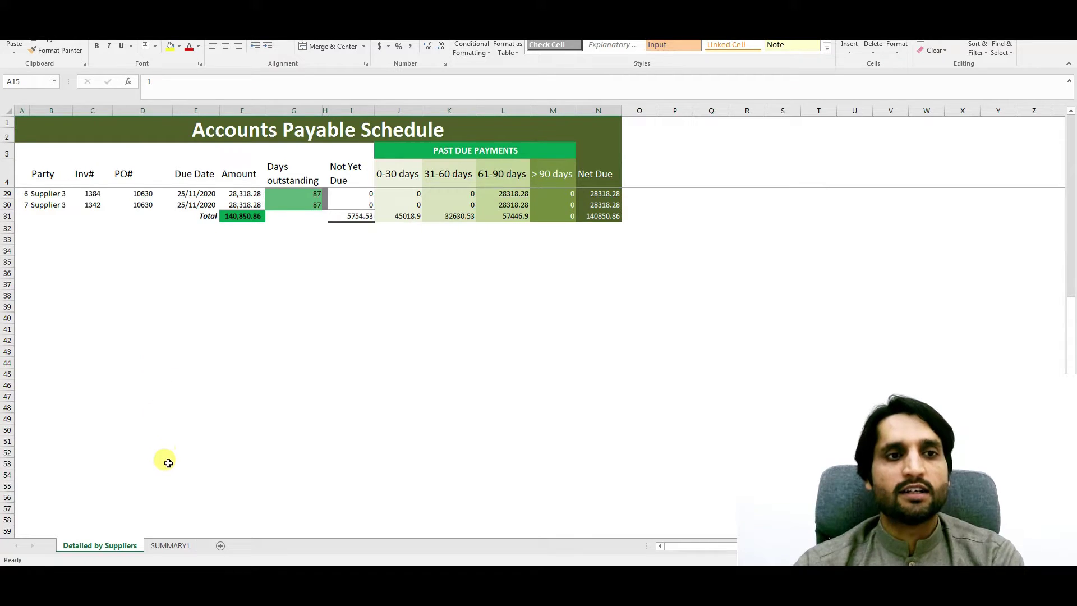
{"action": "scroll", "coordinate": [165, 462], "scroll_direction": "up", "scroll_amount": 7}
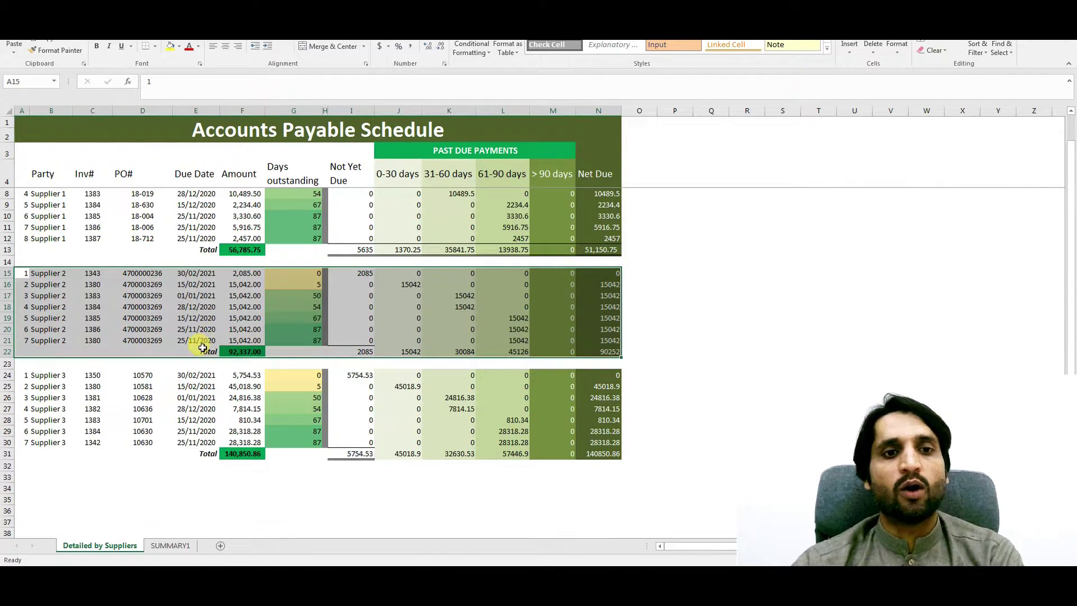
Open the SUMMARY1 sheet and check the supplier list and Supplier 1's Total Payable and Not due yet references
{"action": "left_click", "coordinate": [177, 546]}
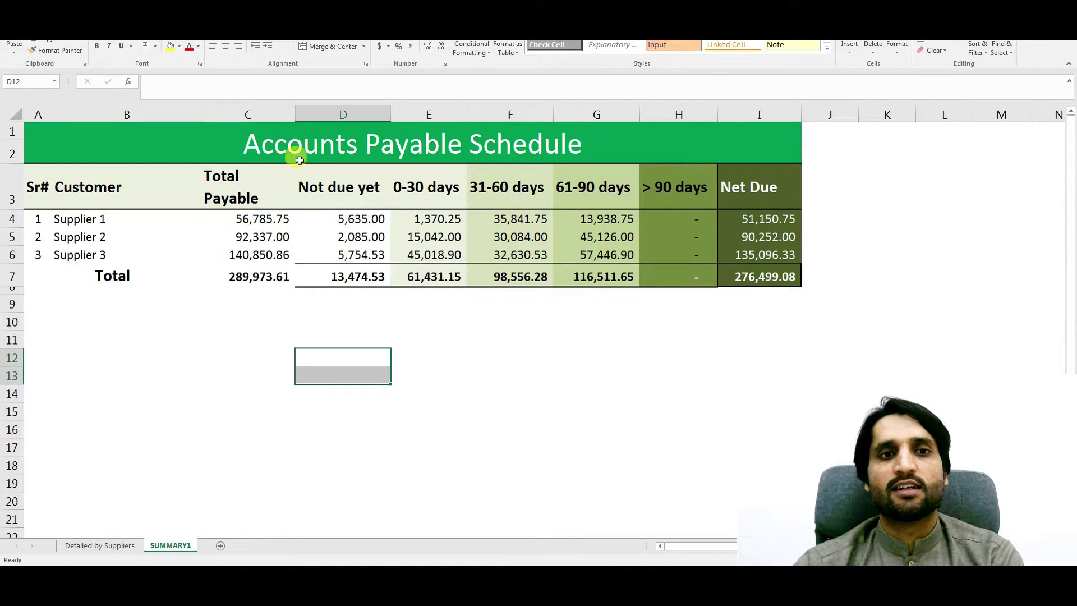
{"action": "left_click_drag", "start_coordinate": [92, 220], "coordinate": [88, 255]}
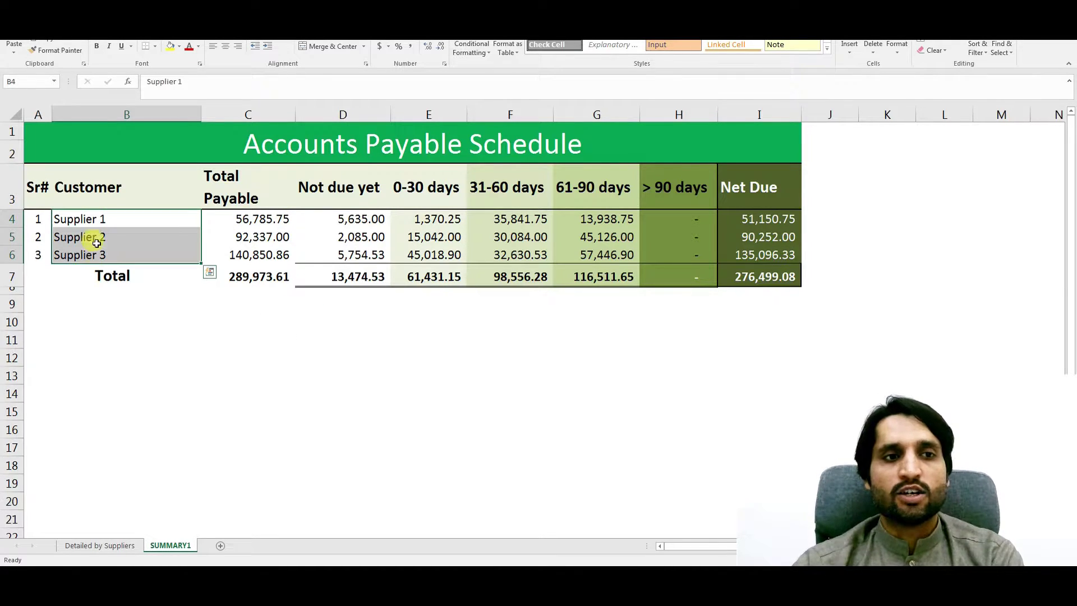
{"action": "left_click", "coordinate": [96, 220]}
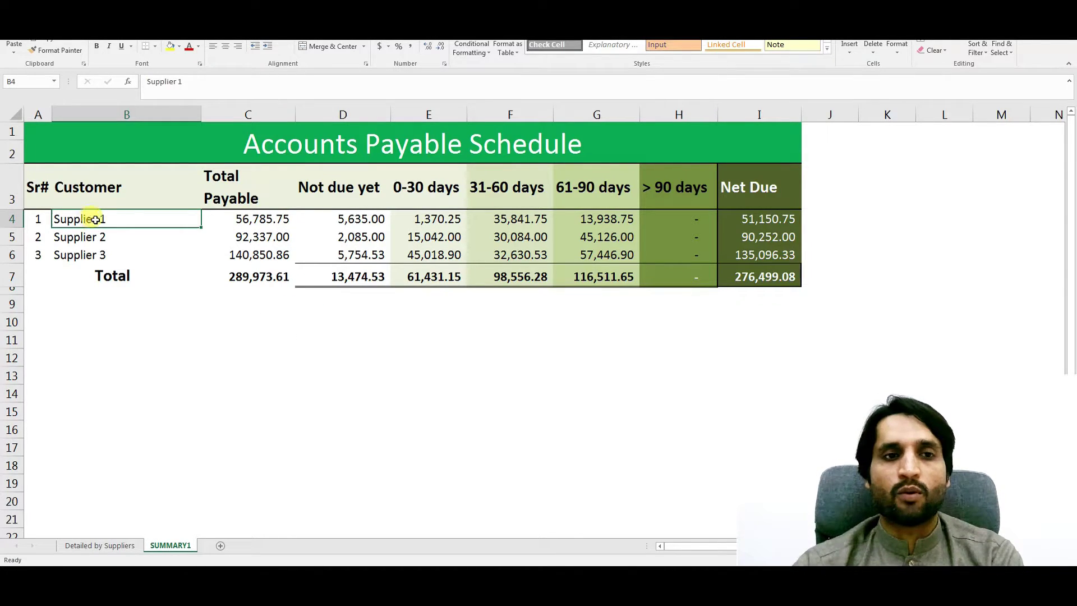
{"action": "left_click", "coordinate": [250, 219]}
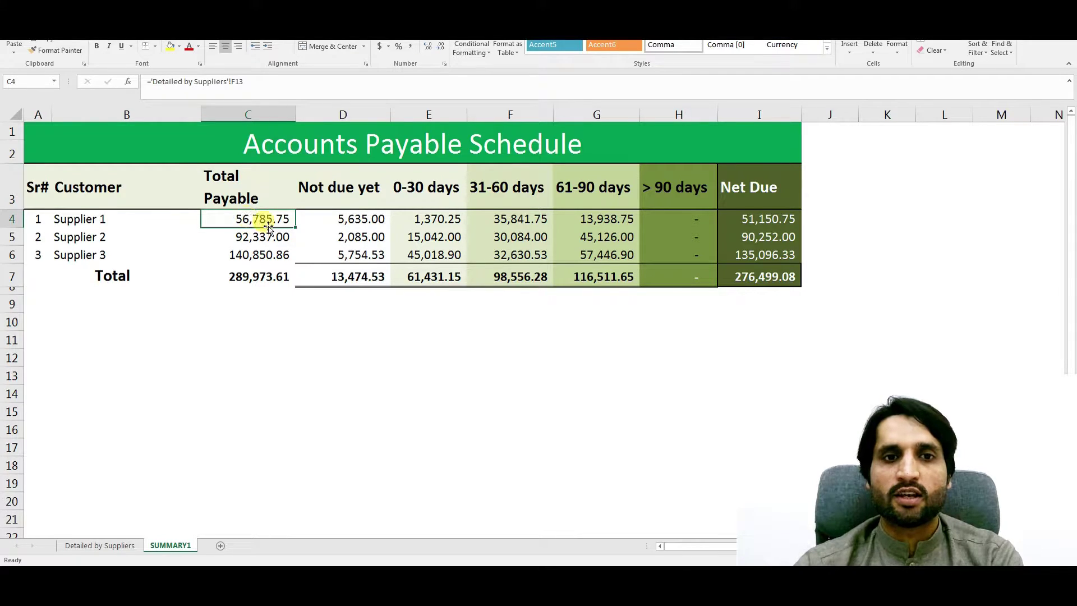
{"action": "left_click", "coordinate": [350, 219]}
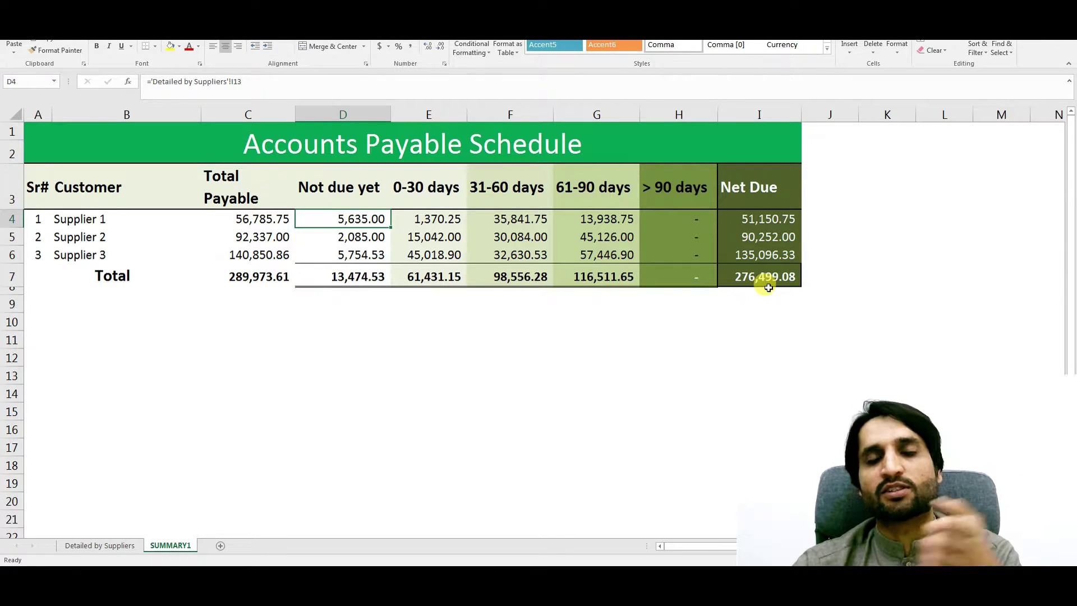
Return to the Detailed by Suppliers sheet and examine Supplier 1's Party, Inv#, PO#, Due Date and Amount columns
{"action": "left_click", "coordinate": [100, 545]}
{"action": "left_click", "coordinate": [93, 262]}
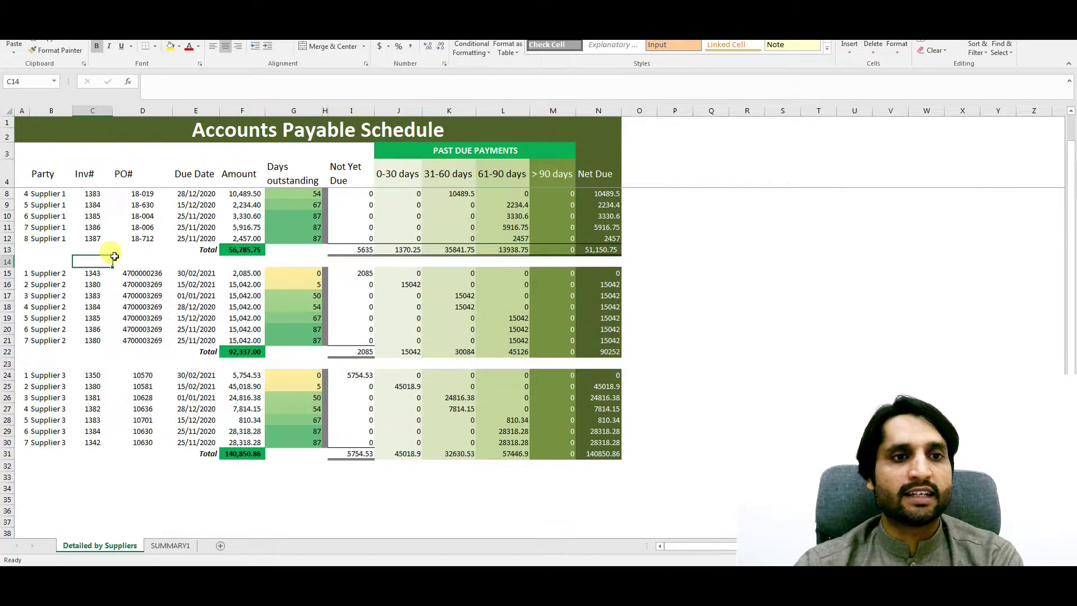
{"action": "scroll", "coordinate": [118, 244], "scroll_direction": "up", "scroll_amount": 1}
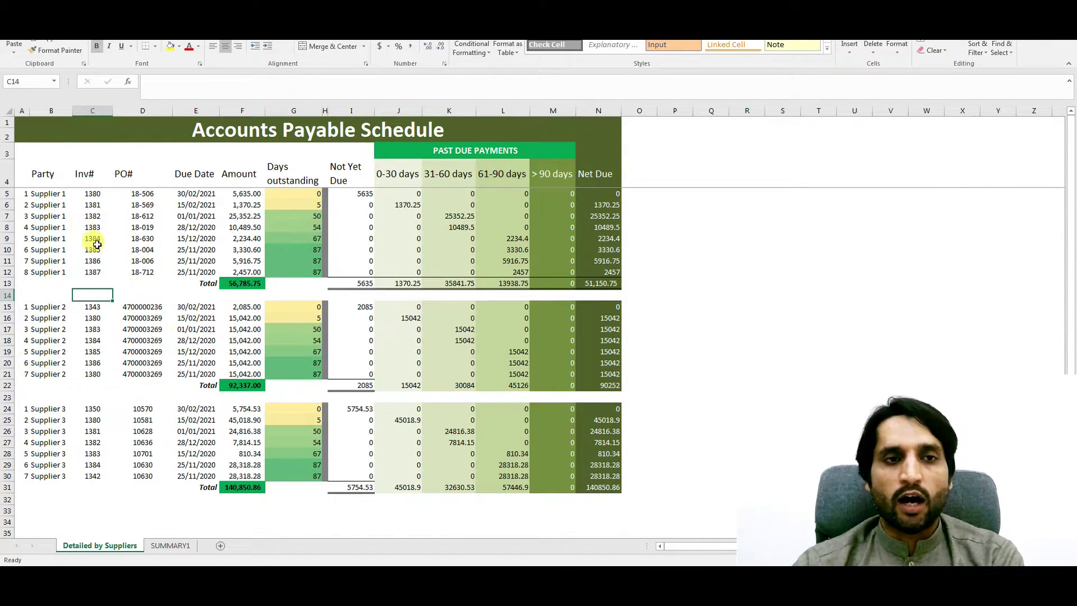
{"action": "left_click_drag", "start_coordinate": [41, 173], "coordinate": [50, 272]}
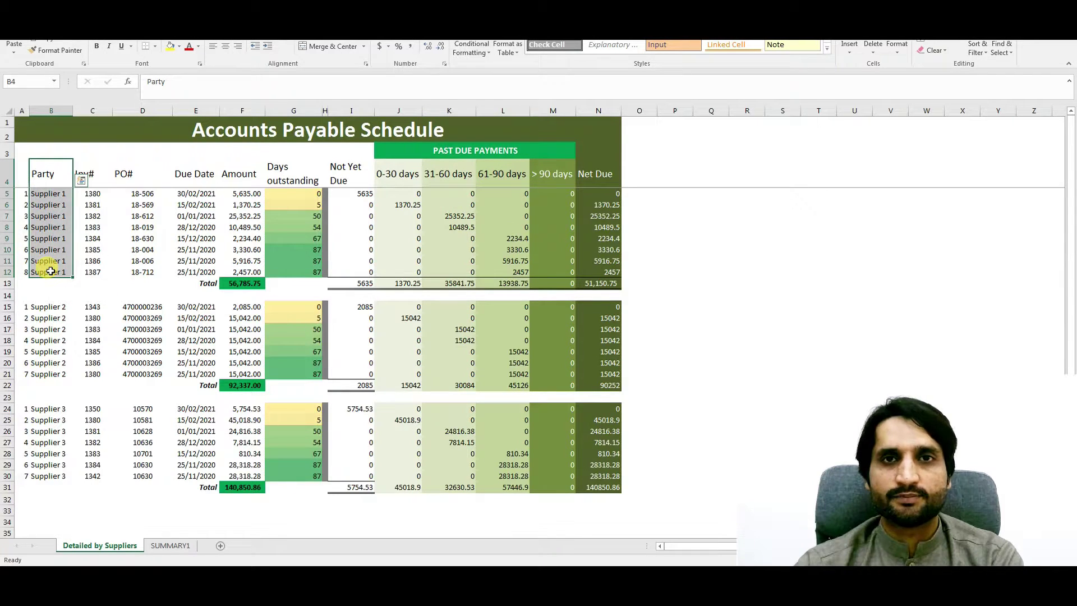
{"action": "left_click", "coordinate": [95, 178]}
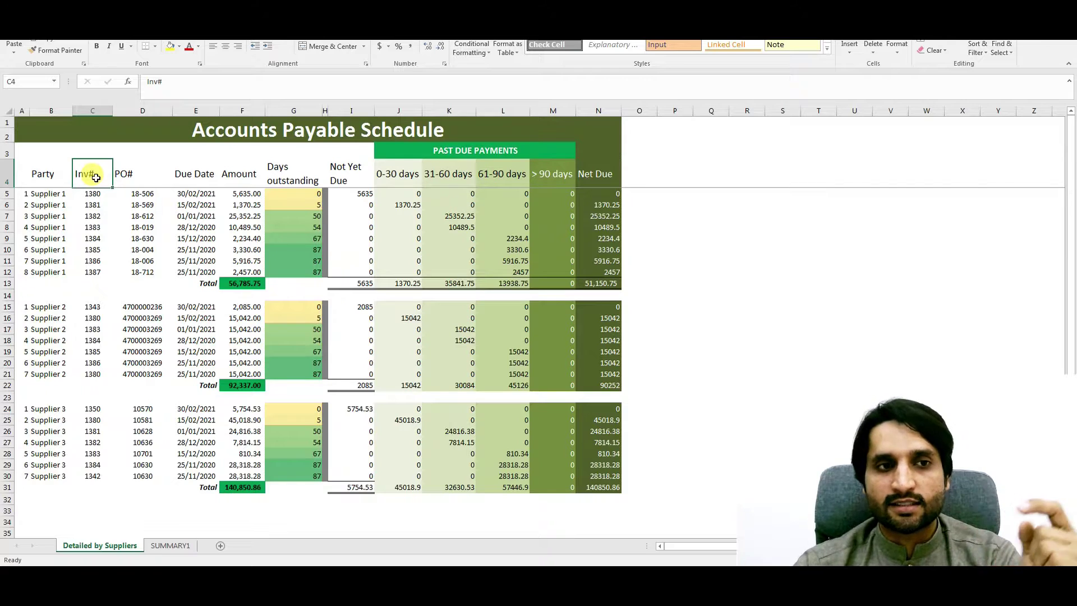
{"action": "left_click_drag", "start_coordinate": [50, 193], "coordinate": [291, 194]}
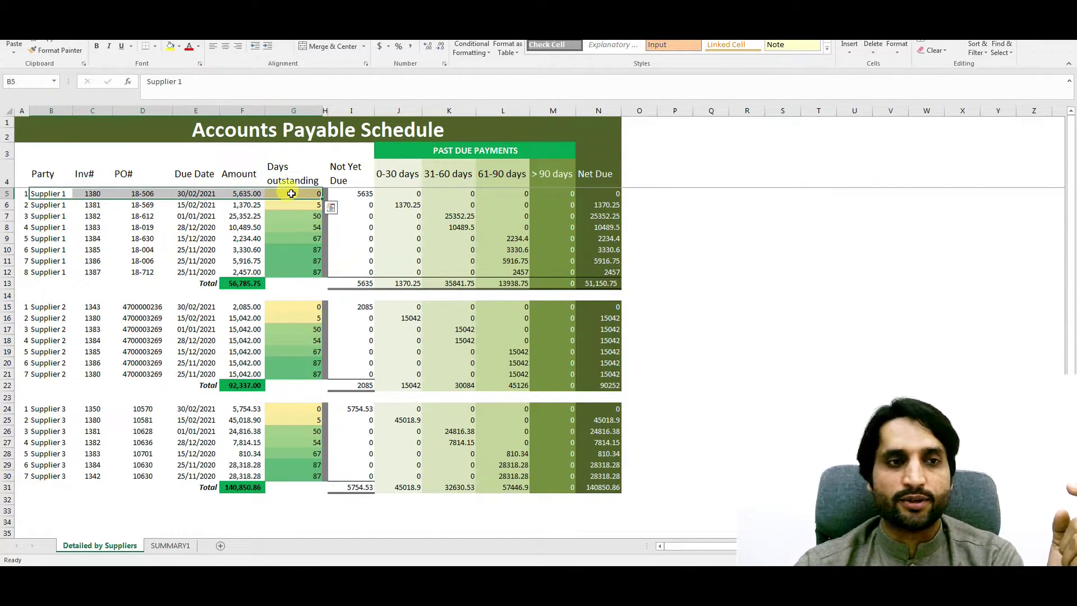
{"action": "left_click", "coordinate": [133, 192]}
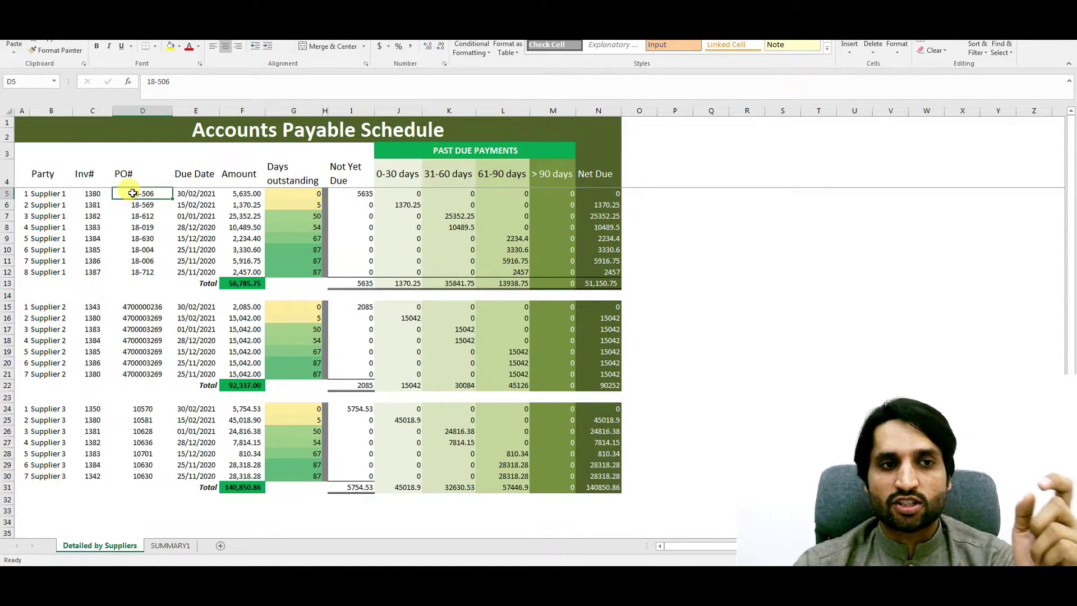
{"action": "left_click", "coordinate": [186, 193]}
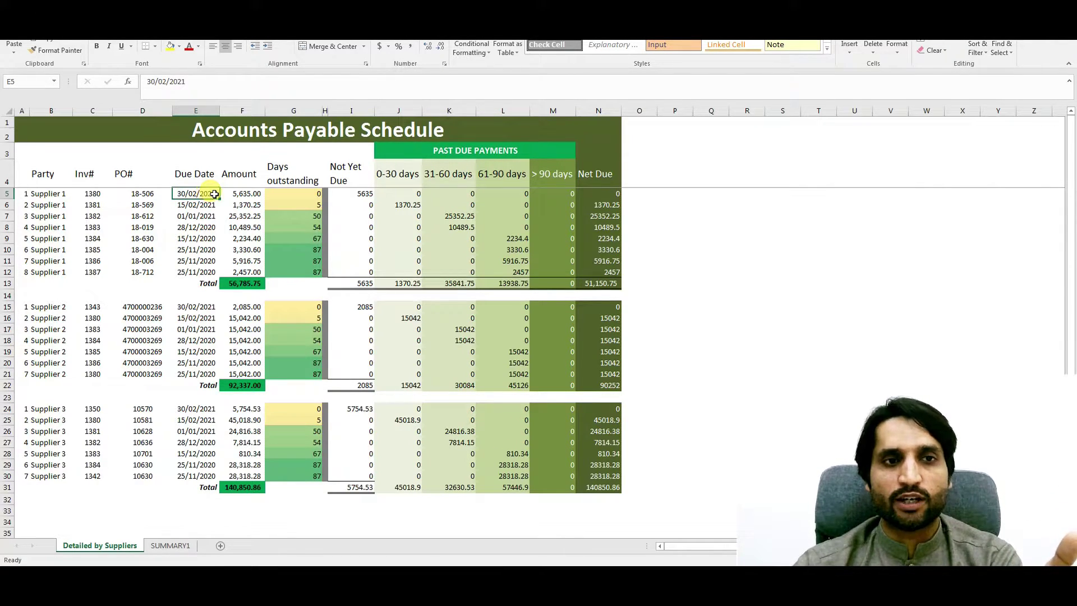
{"action": "left_click", "coordinate": [239, 193]}
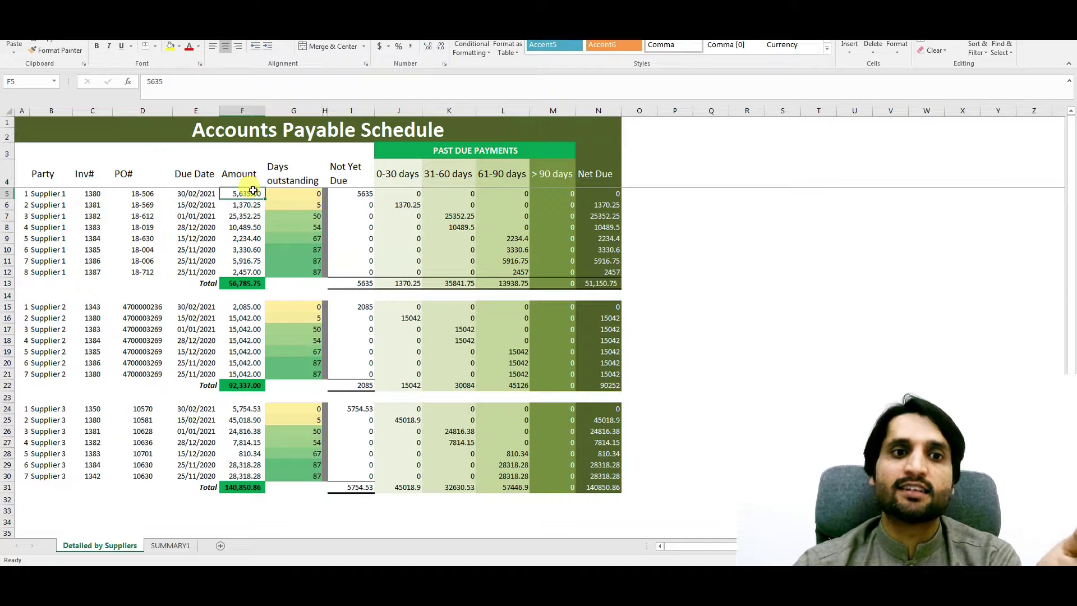
Inspect the Days outstanding formula for Supplier 1's first invoice in cell G5, leaving it unedited
{"action": "left_click", "coordinate": [291, 192]}
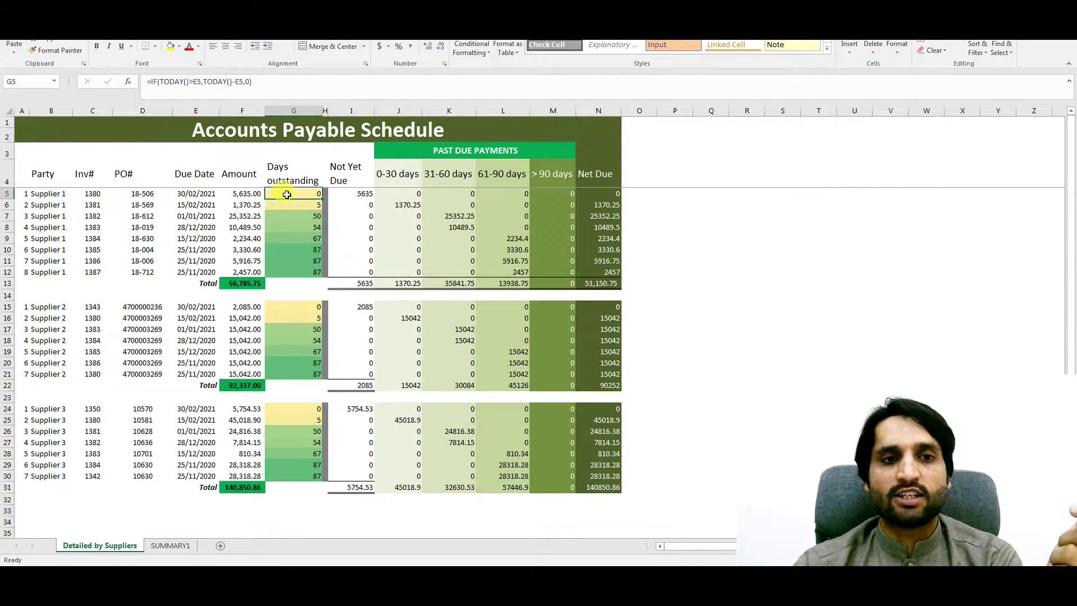
{"action": "double_click", "coordinate": [287, 194]}
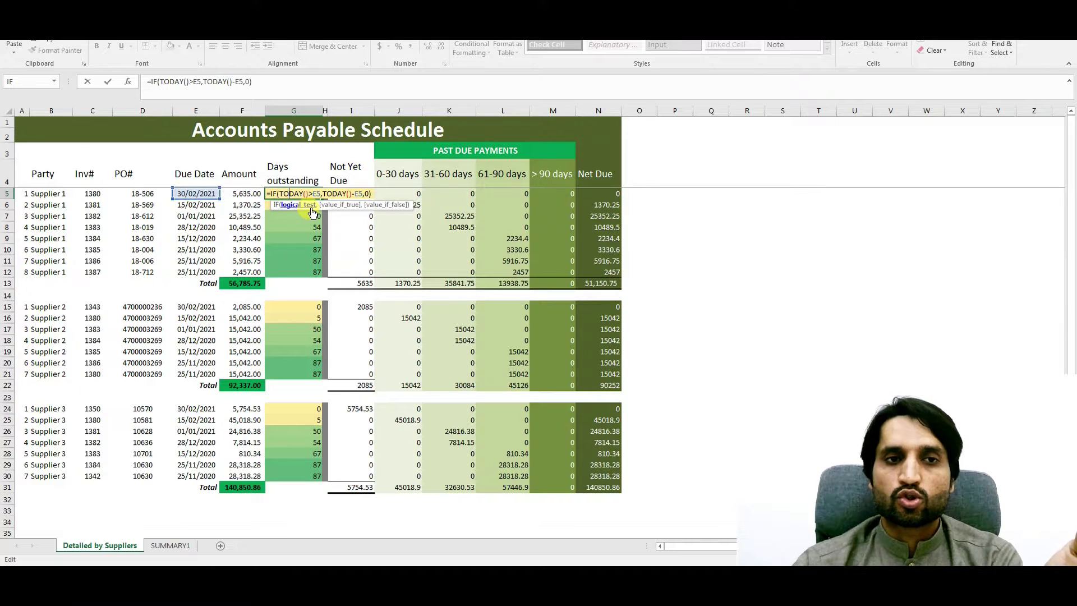
{"action": "key", "text": "Return"}
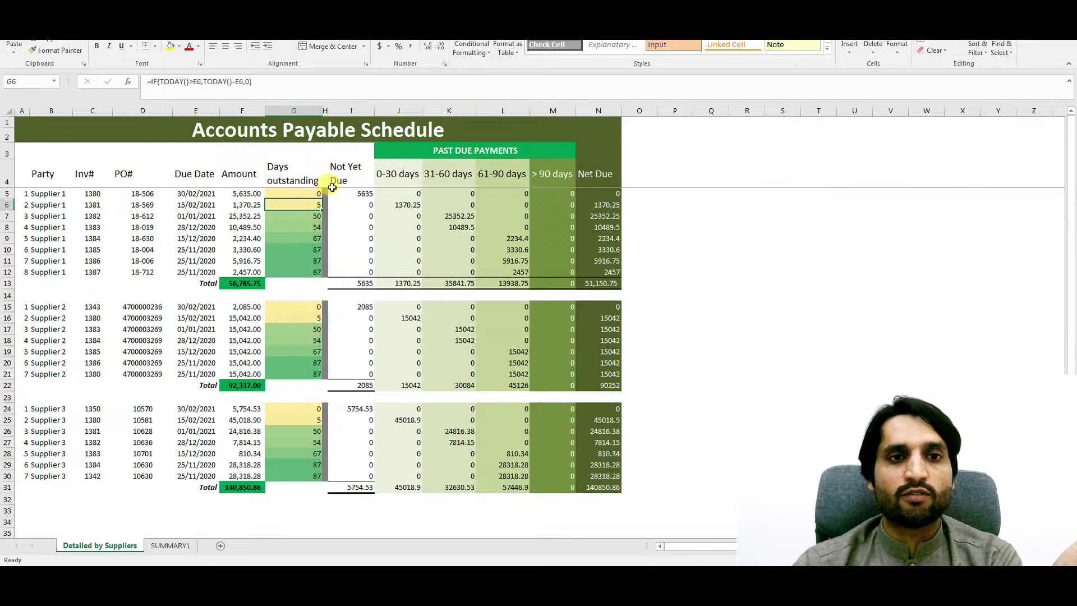
{"action": "left_click", "coordinate": [304, 191]}
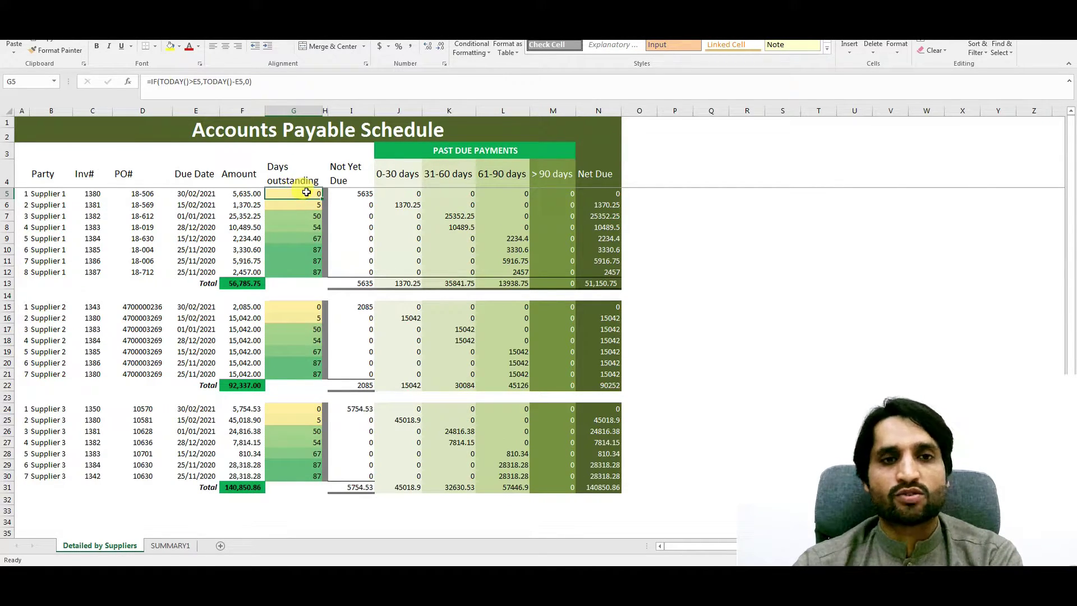
Inspect the Not Yet Due IF formulas for Supplier 1's first two invoices in cells I5 and I6
{"action": "left_click", "coordinate": [360, 193]}
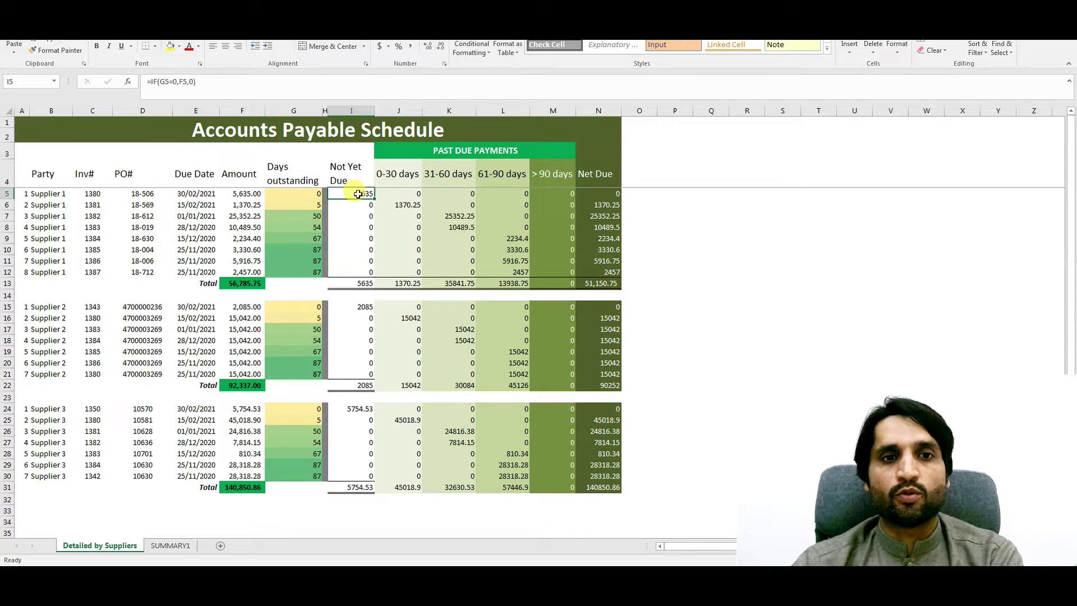
{"action": "double_click", "coordinate": [353, 193]}
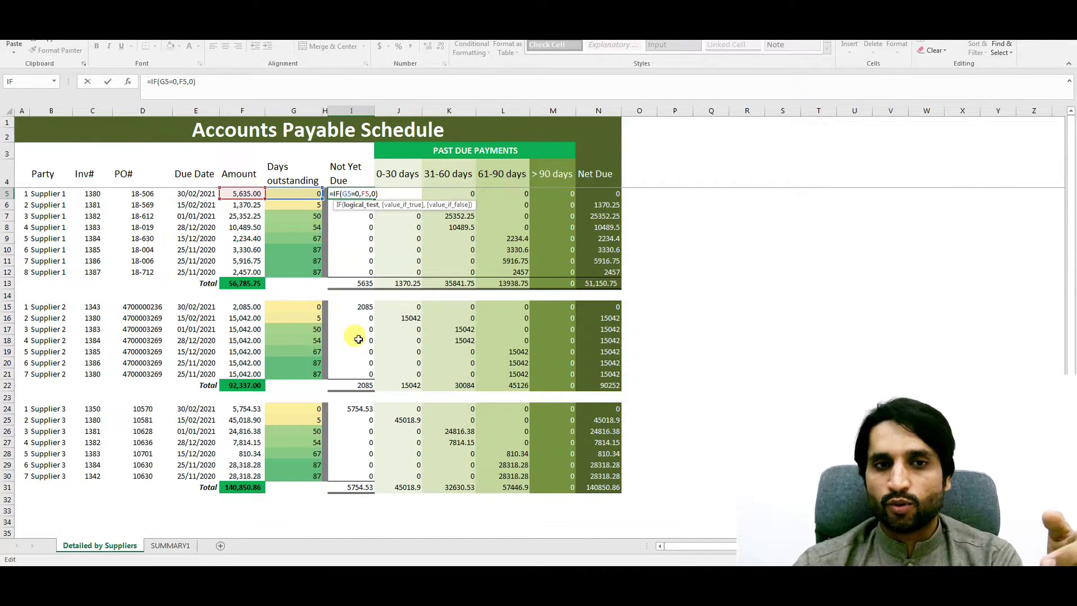
{"action": "key", "text": "ctrl+Return"}
{"action": "key", "text": "Down"}
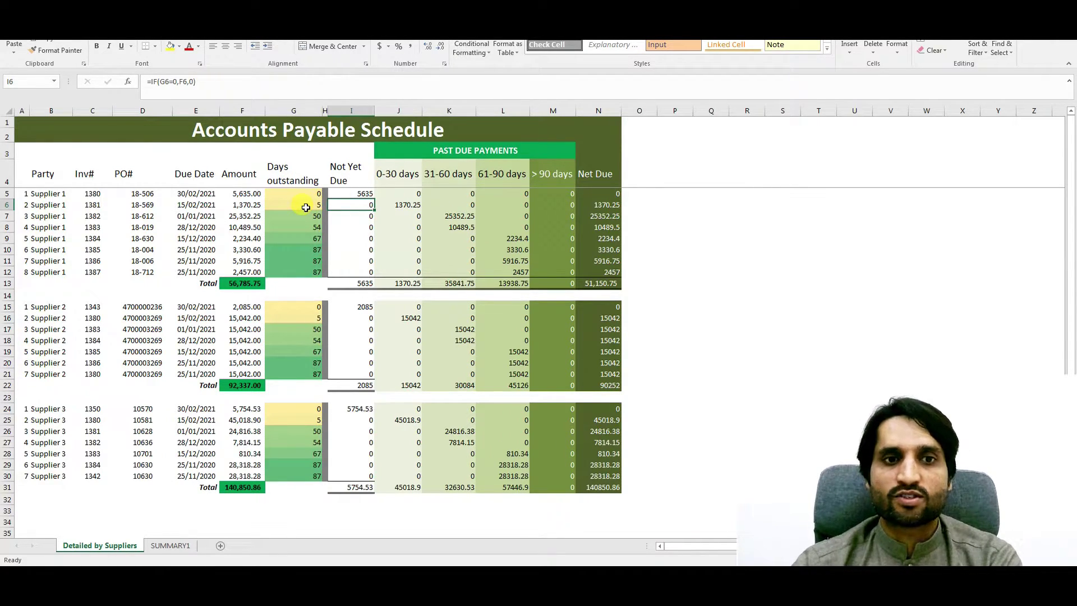
{"action": "double_click", "coordinate": [351, 205]}
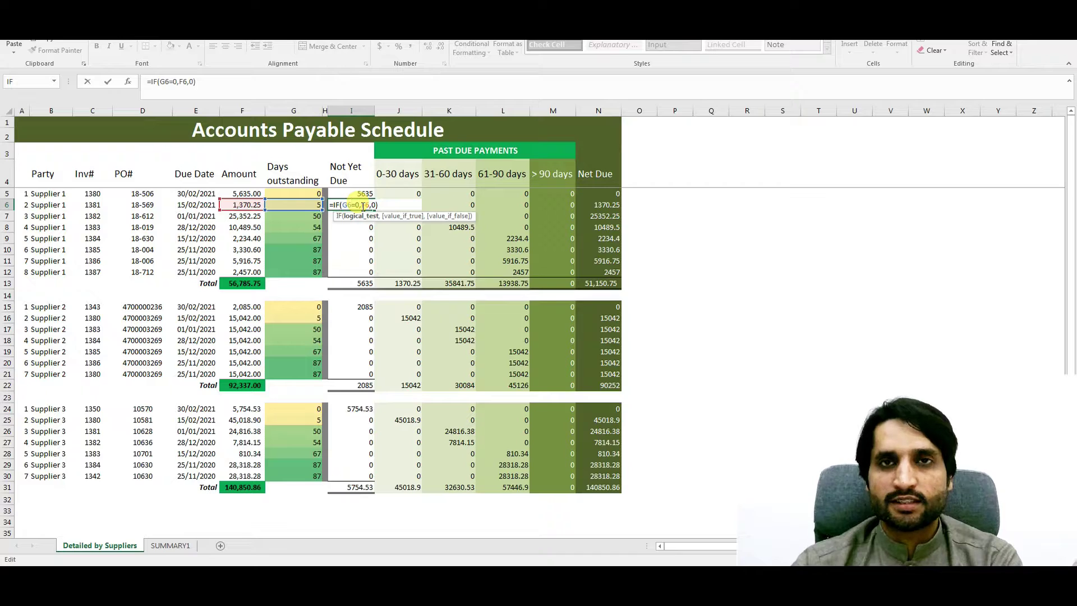
{"action": "key", "text": "Return"}
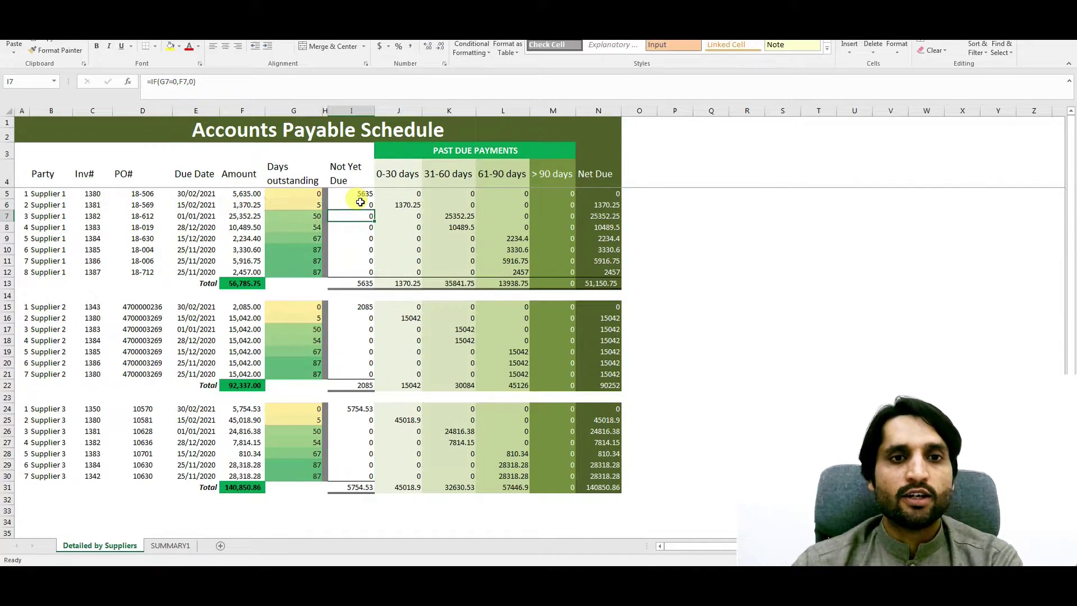
Inspect the Days outstanding formula in cell G6 and the 0-30 days IF/AND formulas for Supplier 1's first two invoices in J5 and J6
{"action": "left_click", "coordinate": [302, 205]}
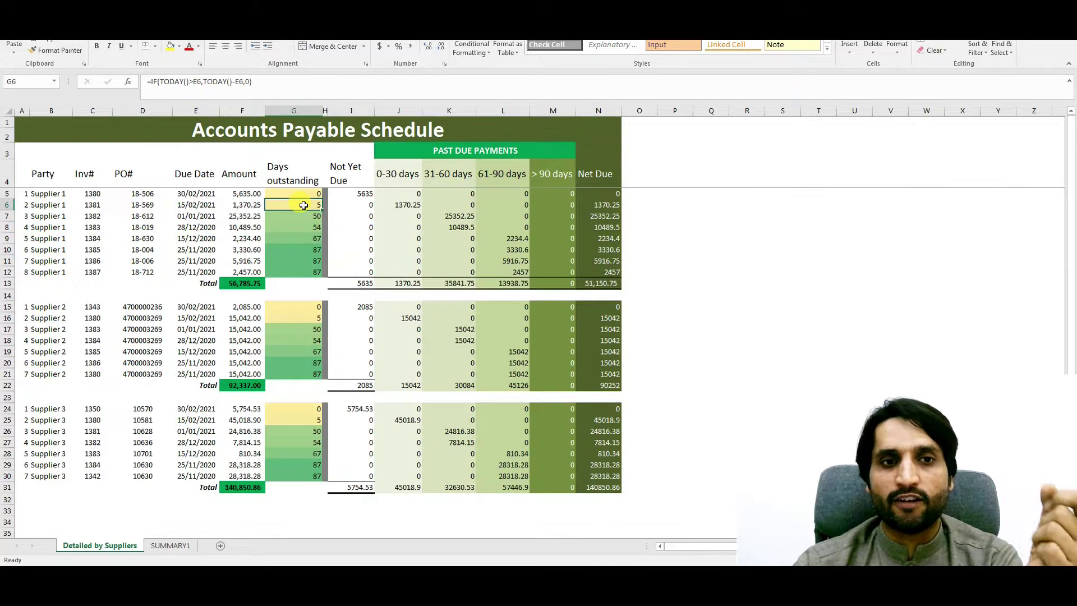
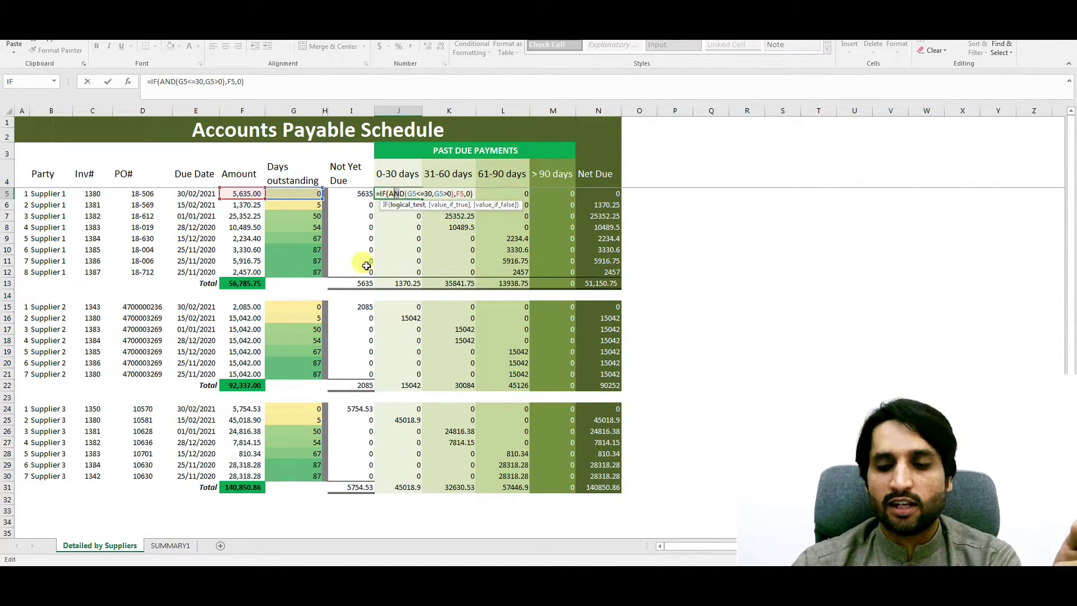
{"action": "key", "text": "Return"}
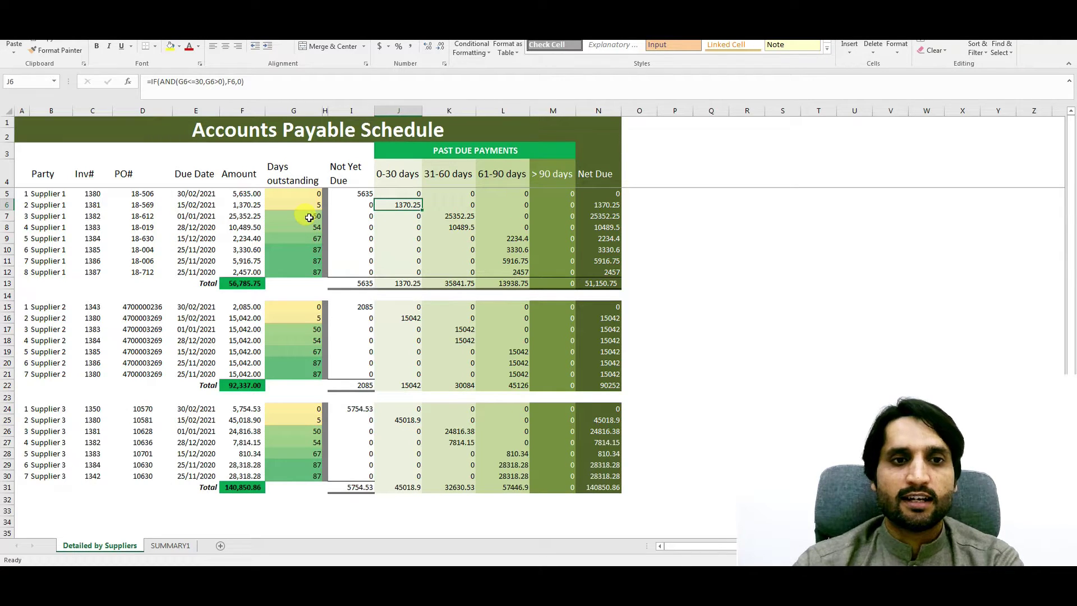
{"action": "double_click", "coordinate": [399, 204]}
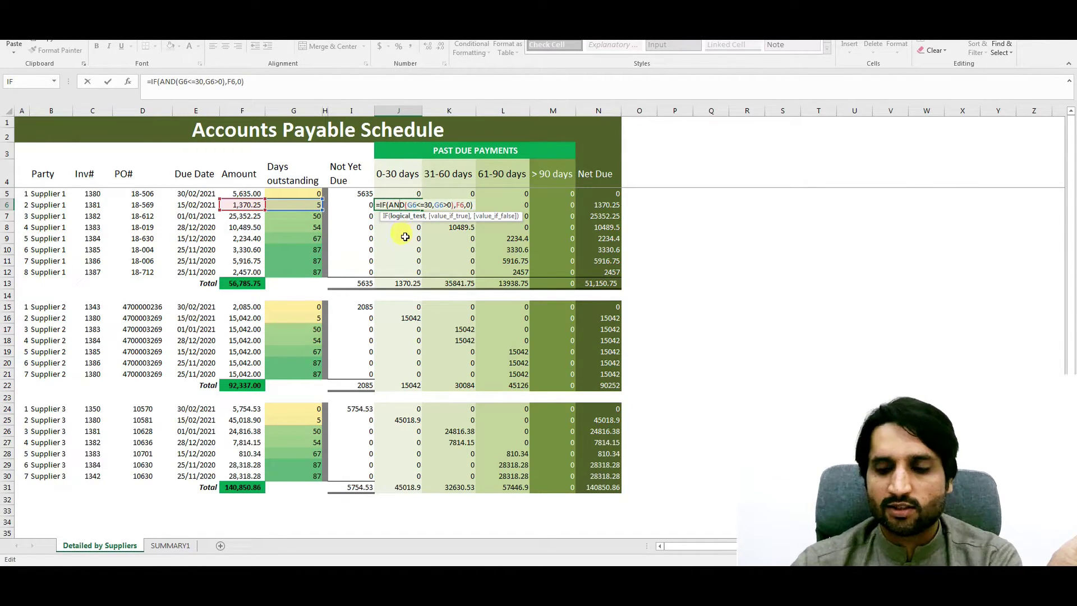
{"action": "key", "text": "Return"}
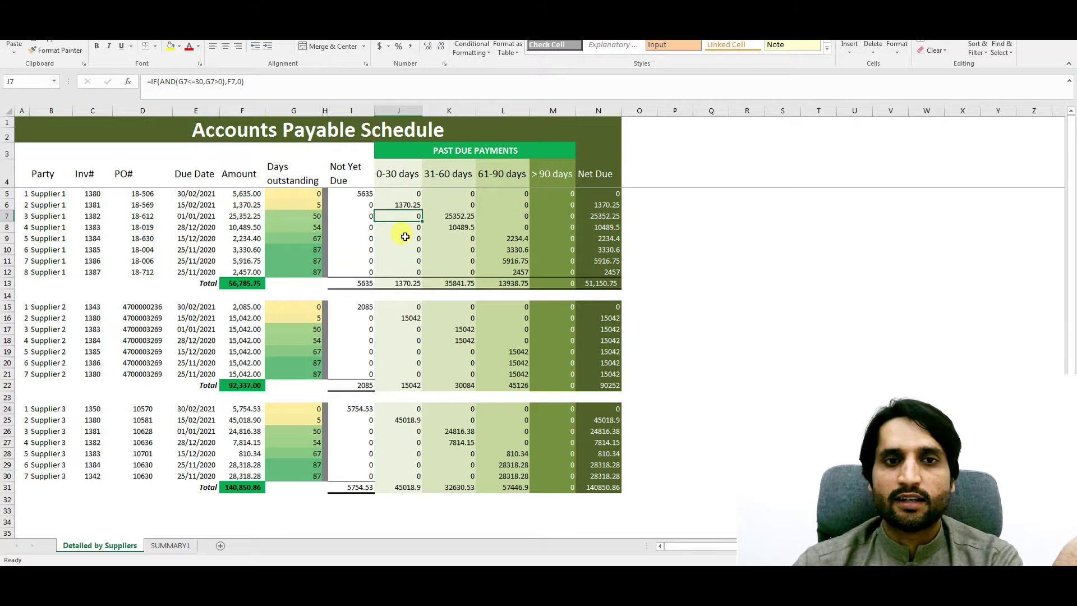
Inspect the 31-60 days IF/AND formula for Supplier 1's third invoice in cell K7, leaving it unedited
{"action": "left_click", "coordinate": [452, 214]}
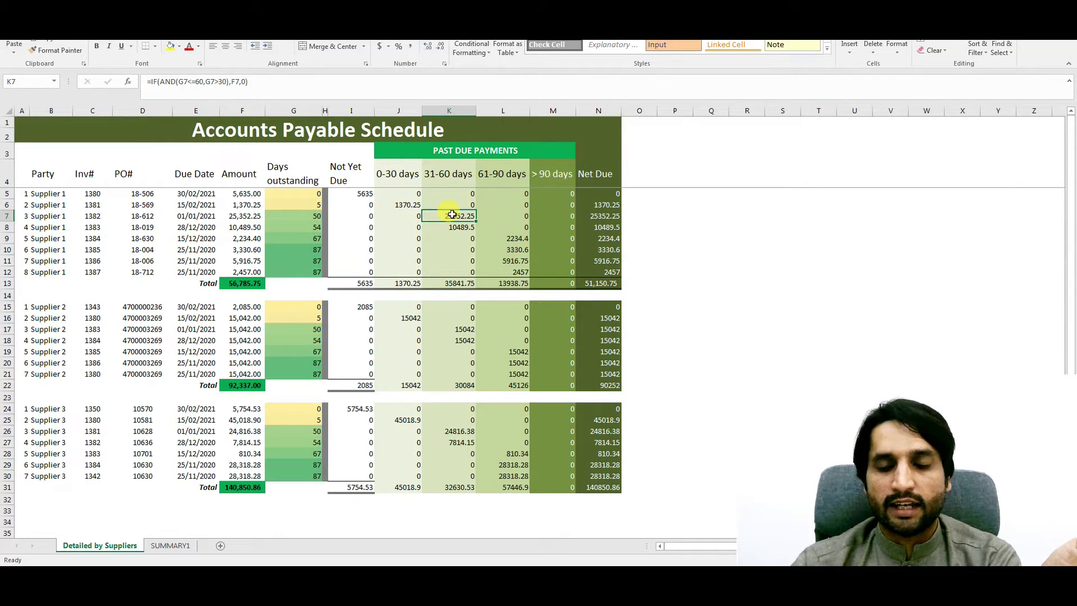
{"action": "double_click", "coordinate": [451, 215]}
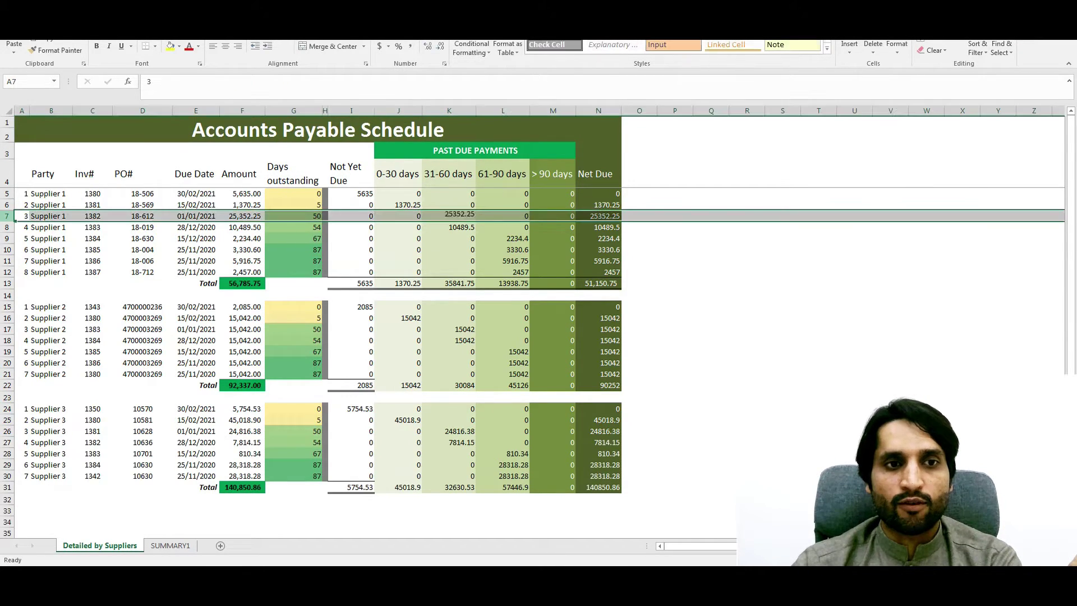
{"action": "left_click", "coordinate": [455, 216]}
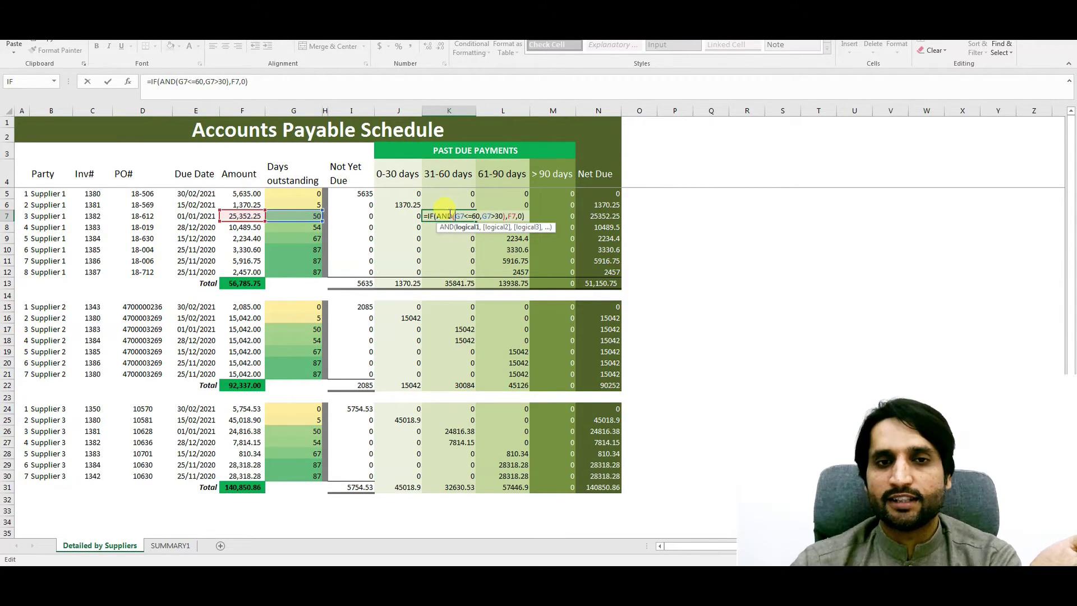
{"action": "key", "text": "Return"}
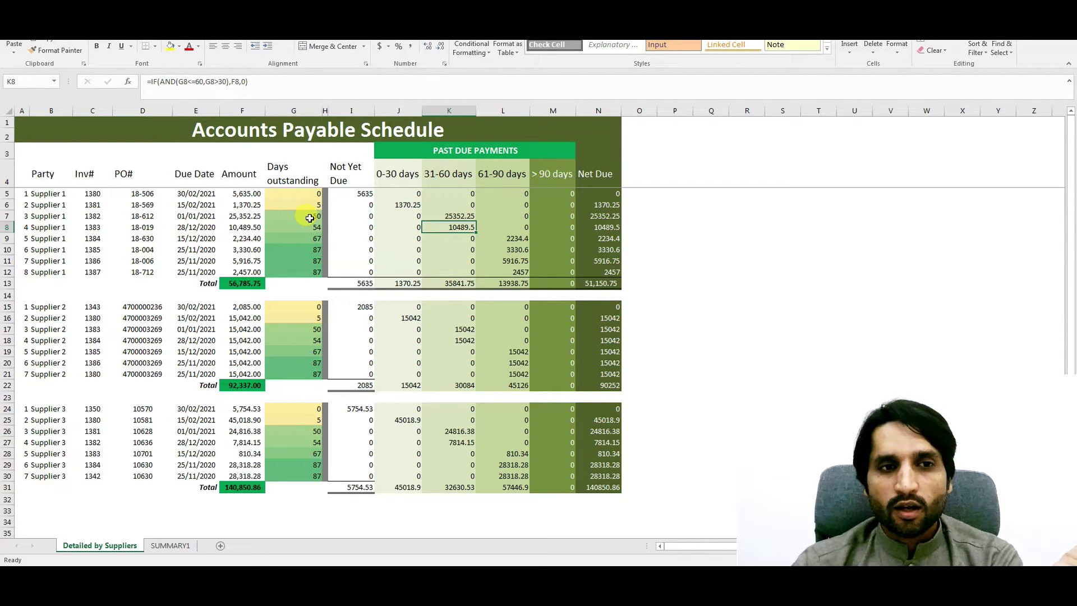
Try 20/02/2021 as the due date of Supplier 1's third invoice in cell E7 and undo the change
{"action": "left_click", "coordinate": [193, 216]}
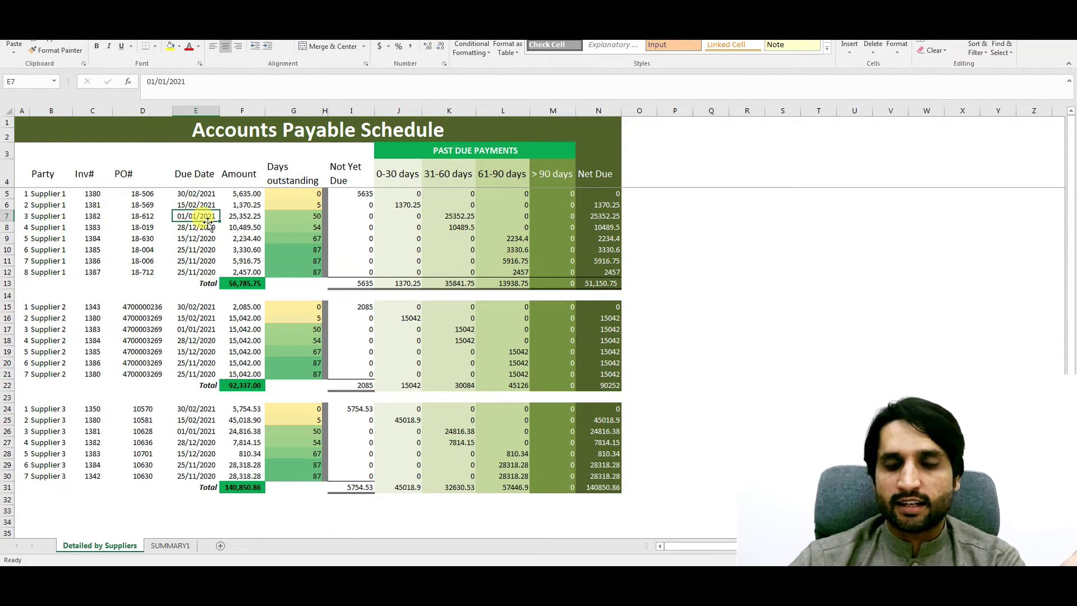
{"action": "type", "text": "20/"}
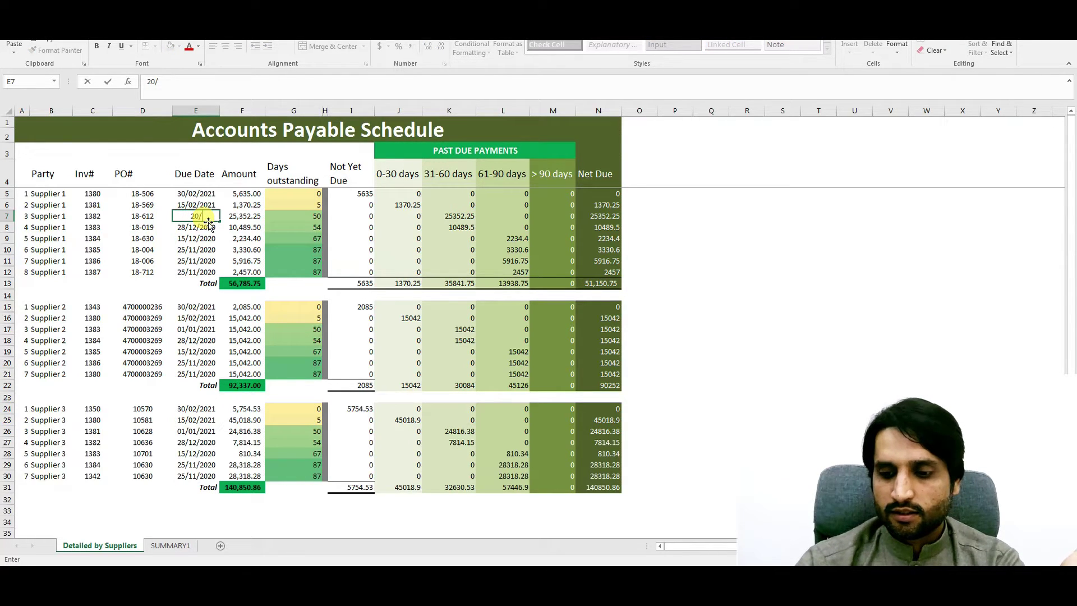
{"action": "type", "text": "02/2021"}
{"action": "key", "text": "Return"}
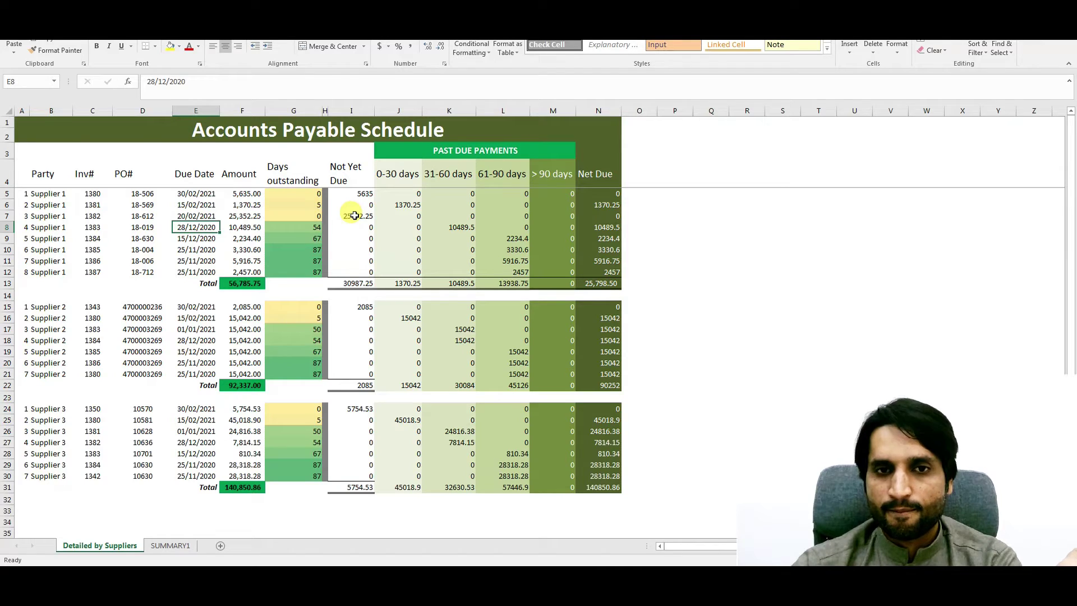
{"action": "key", "text": "ctrl+z"}
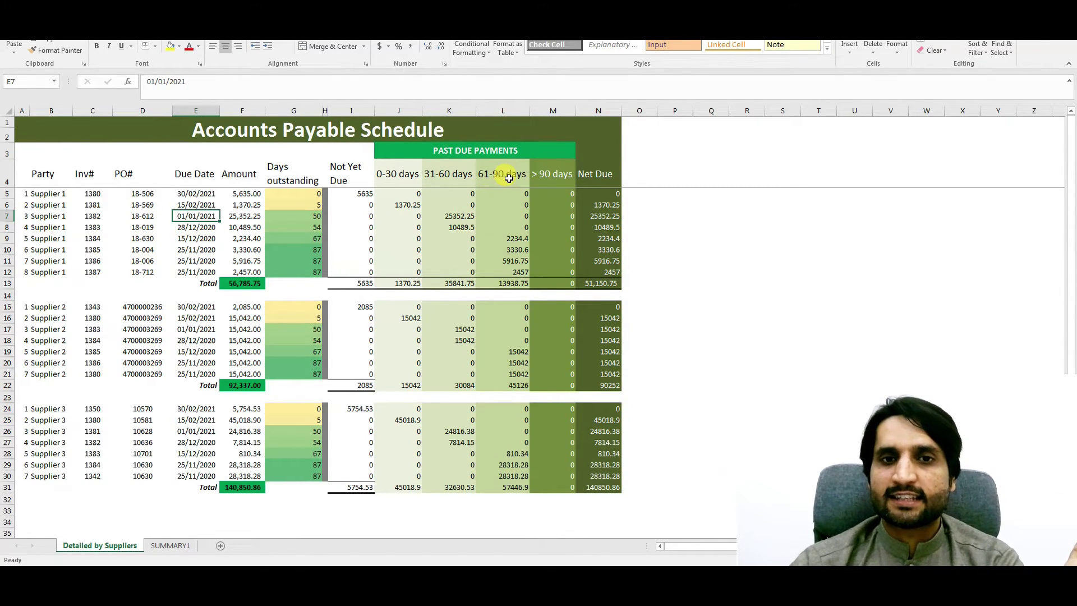
Inspect the 61-90 days IF/AND formula for Supplier 1's fifth invoice in cell L9, leaving it unedited
{"action": "left_click", "coordinate": [507, 240]}
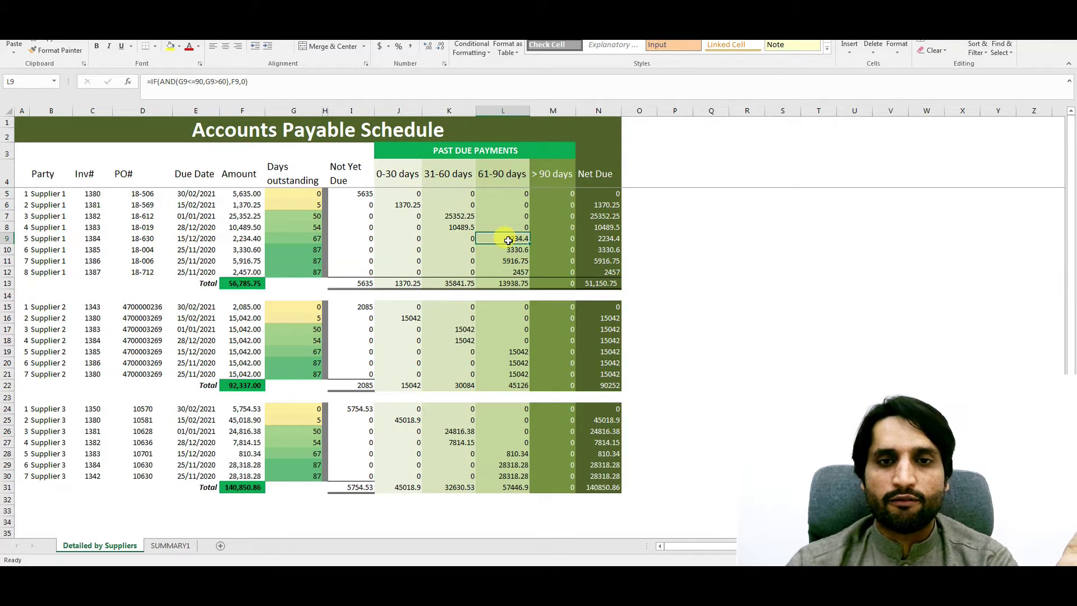
{"action": "double_click", "coordinate": [508, 240]}
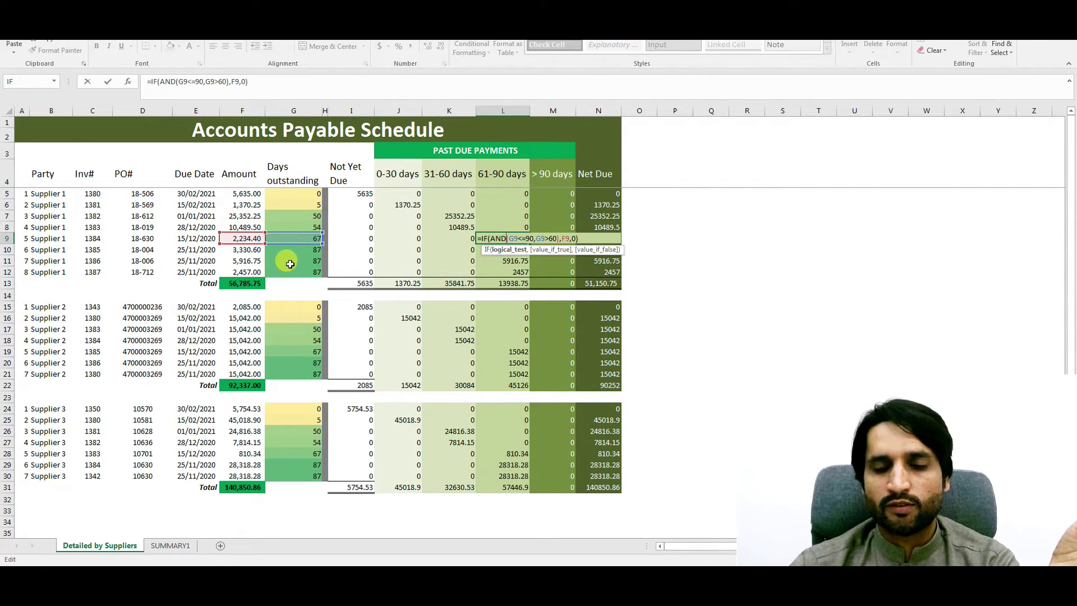
{"action": "key", "text": "Return"}
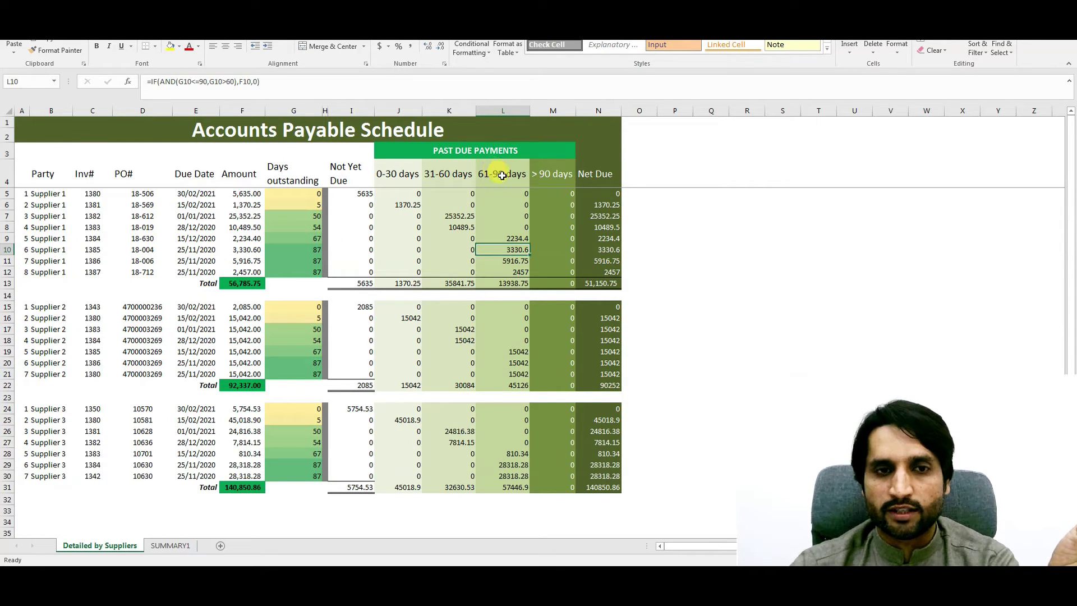
Inspect the > 90 days formula in cell M10 and compare Supplier 1's Days outstanding range with its > 90 days column
{"action": "left_click", "coordinate": [557, 249]}
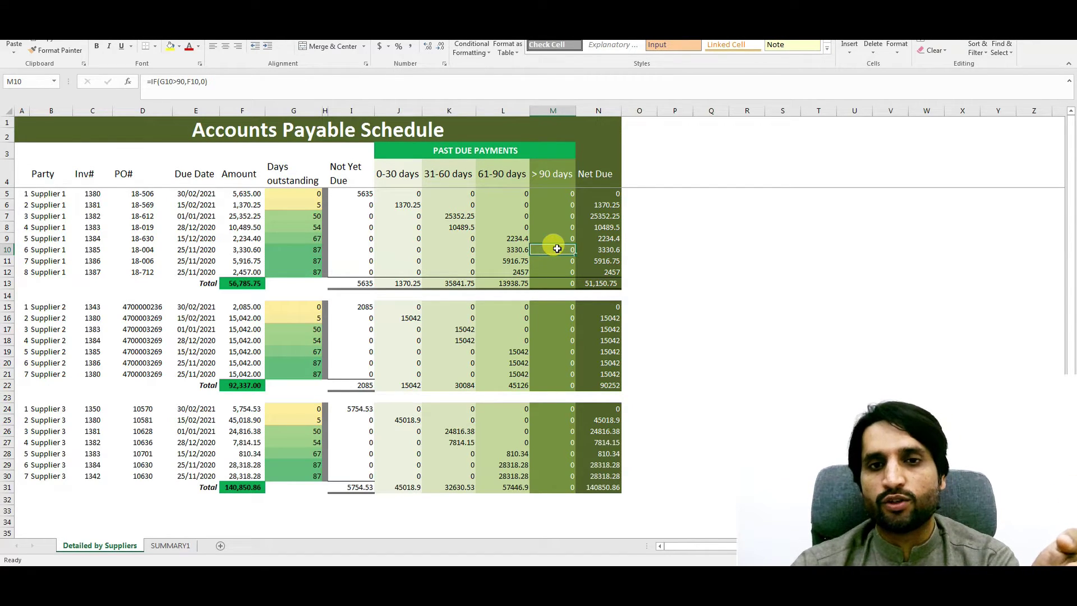
{"action": "double_click", "coordinate": [557, 248]}
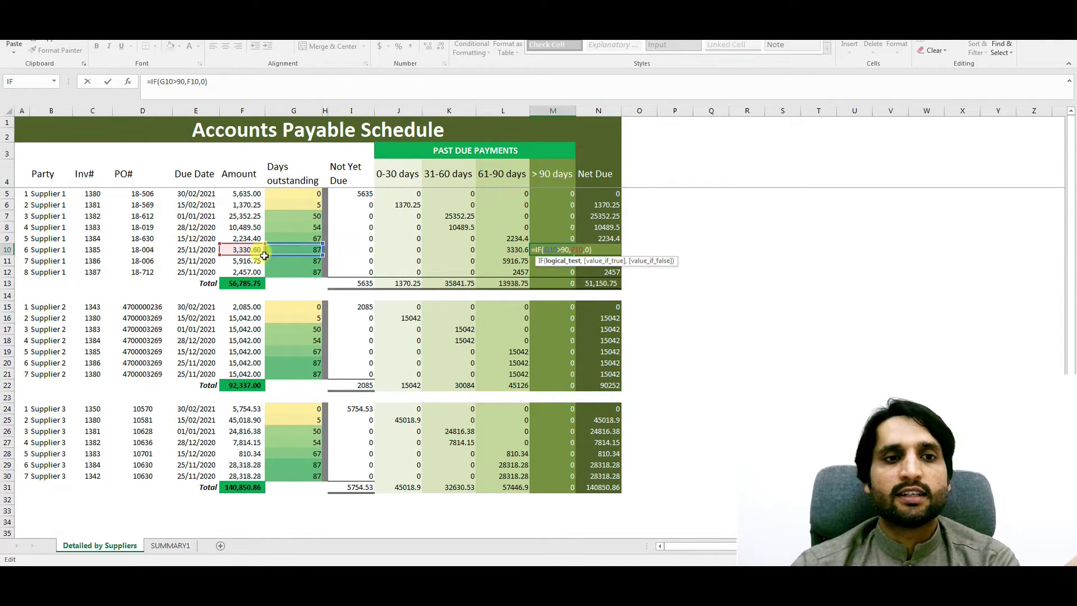
{"action": "key", "text": "Return"}
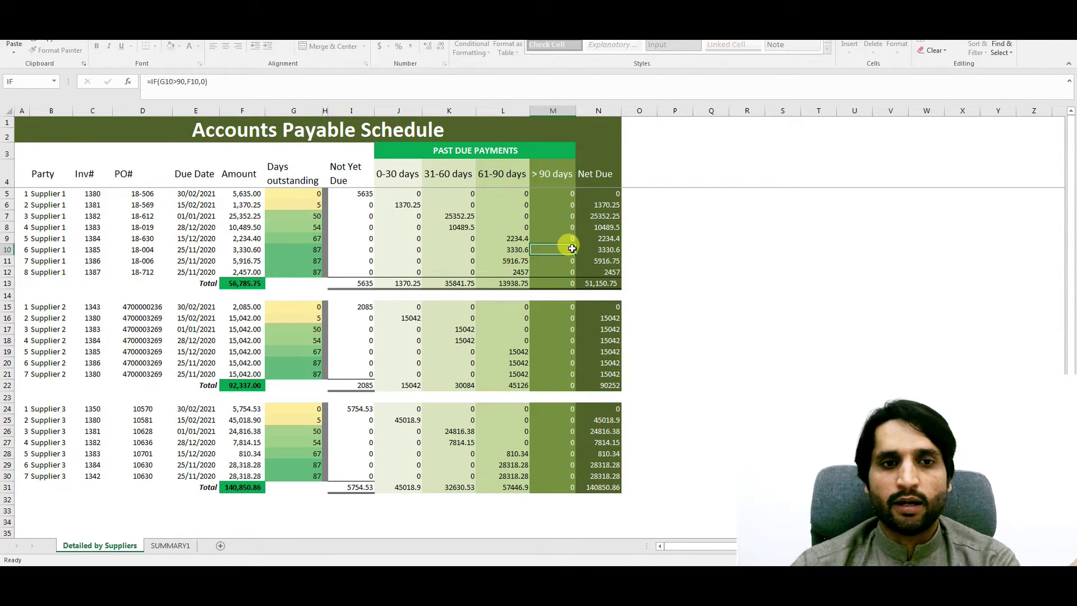
{"action": "left_click_drag", "start_coordinate": [304, 195], "coordinate": [306, 270]}
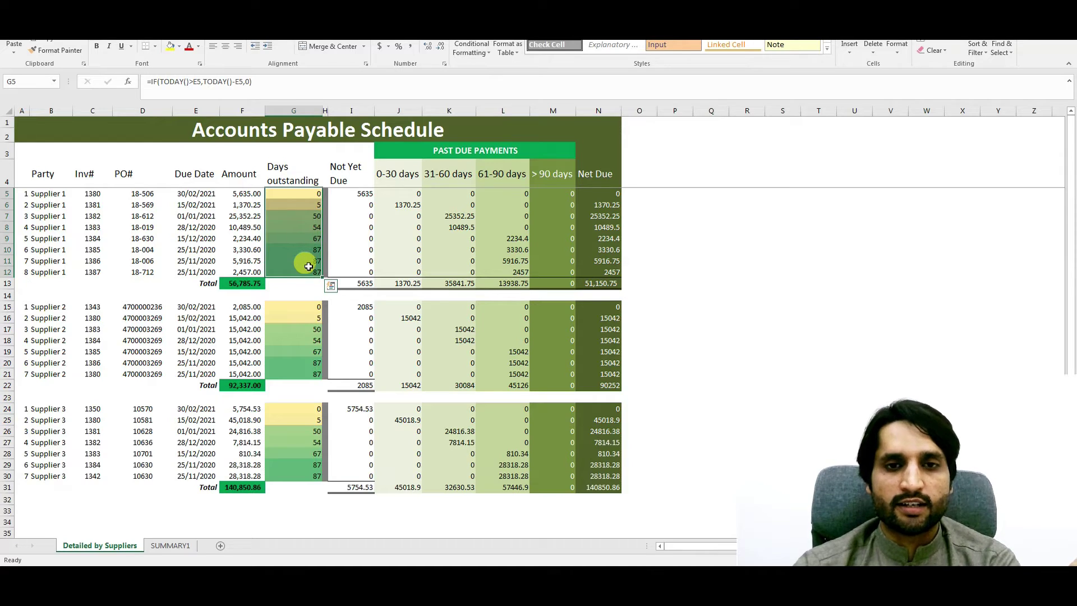
{"action": "left_click_drag", "start_coordinate": [562, 194], "coordinate": [553, 282]}
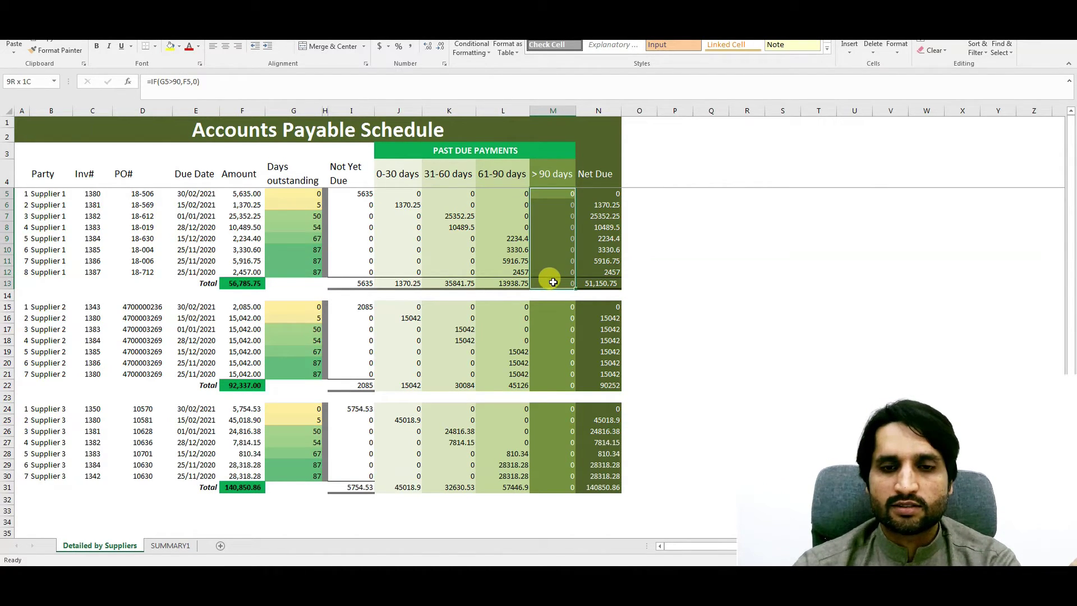
Inspect the Net Due formula for Supplier 1's first invoice in cell N5 and the Net Due total in N13, leaving both unedited
{"action": "double_click", "coordinate": [603, 194]}
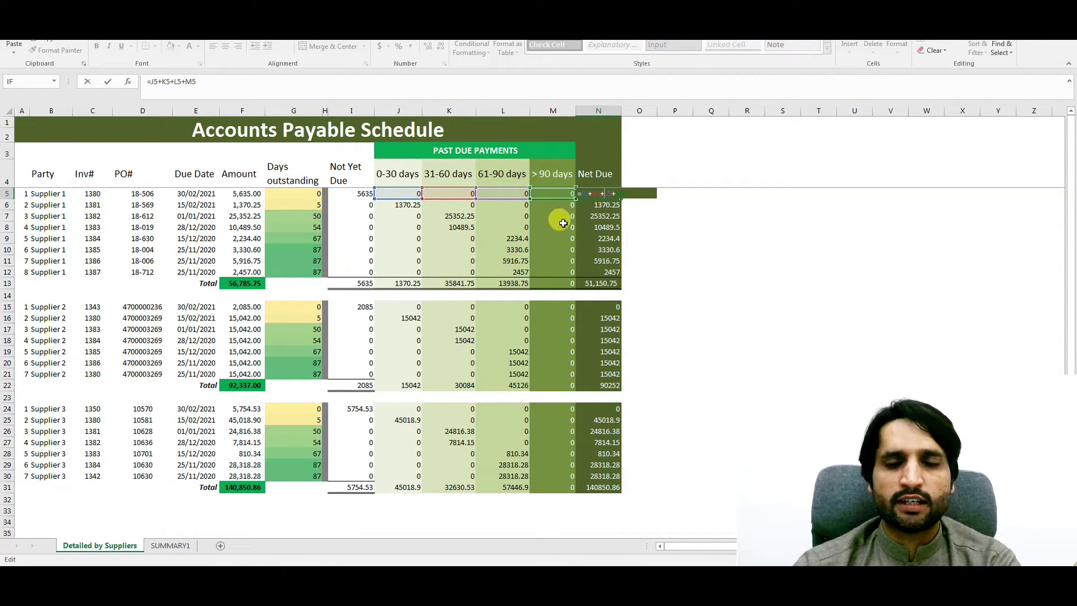
{"action": "key", "text": "Return"}
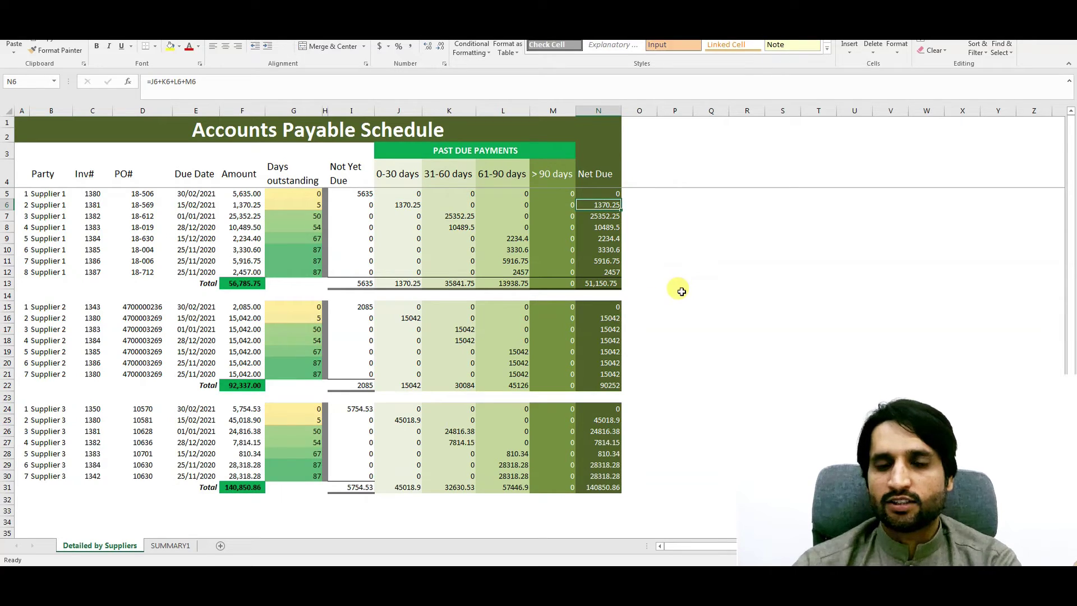
{"action": "left_click", "coordinate": [606, 281]}
{"action": "double_click", "coordinate": [606, 278]}
{"action": "key", "text": "Return"}
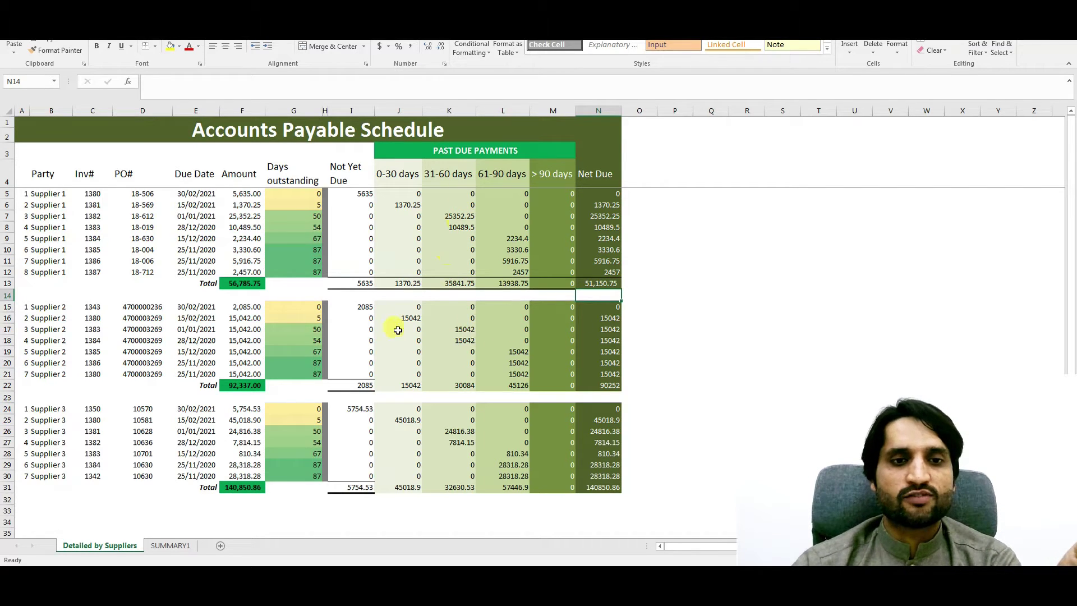
Examine the ageing formulas across Supplier 2's first invoice in row 15, starting from the Not Yet Due column
{"action": "left_click", "coordinate": [357, 307]}
{"action": "key", "text": "Right"}
{"action": "key", "text": "Right"}
{"action": "key", "text": "Right"}
{"action": "key", "text": "Right"}
{"action": "key", "text": "Right"}
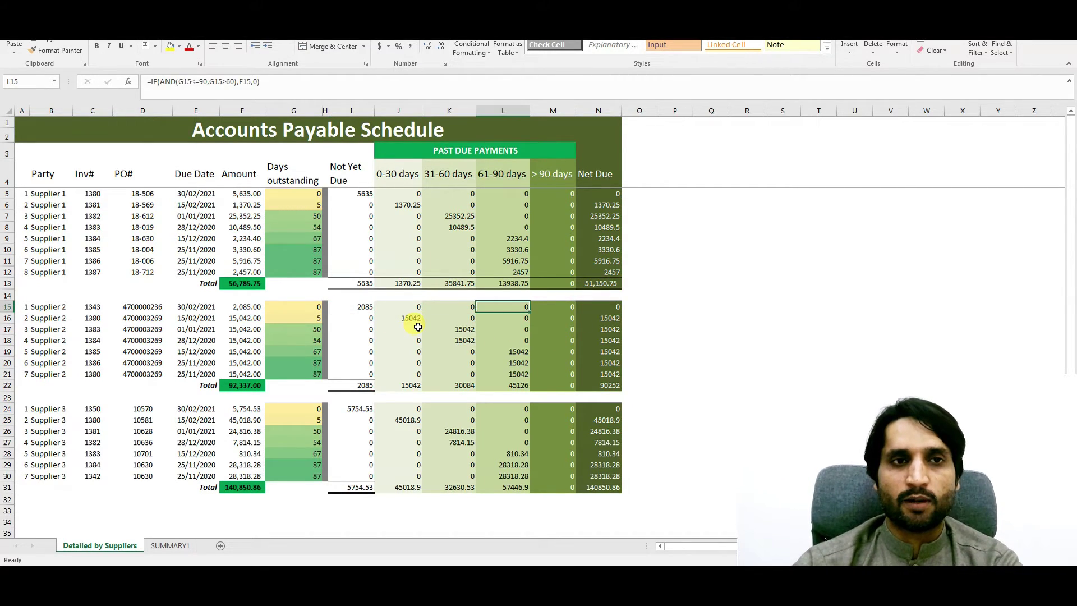
{"action": "key", "text": "Left"}
{"action": "key", "text": "Left"}
{"action": "key", "text": "Left"}
{"action": "key", "text": "Left"}
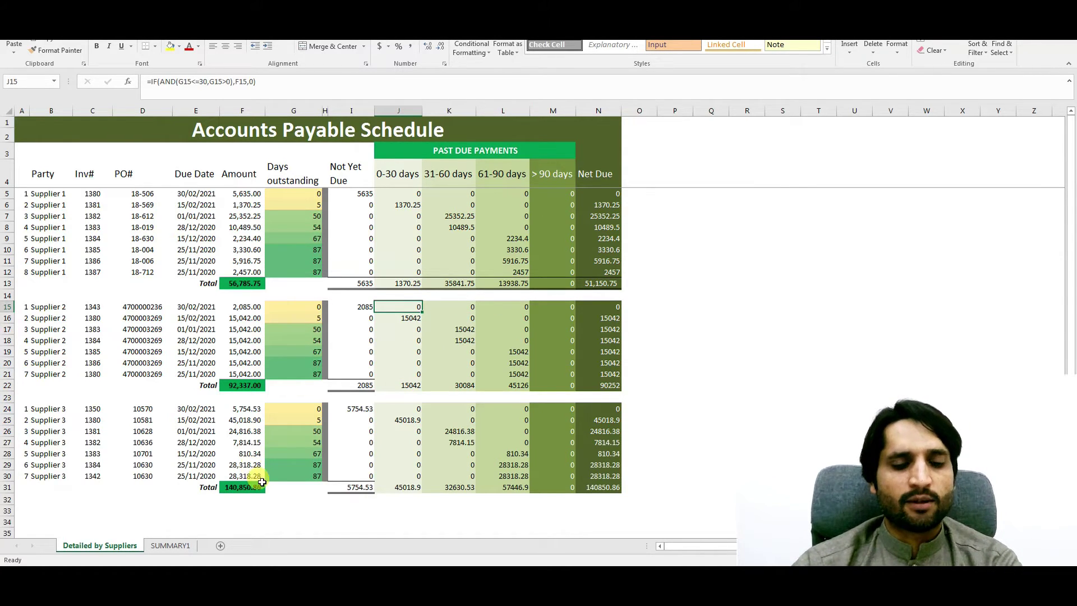
On the SUMMARY1 sheet, link Supplier 1's Total Payable in cell C4 to the supplier's Amount total with ='Detailed by Suppliers'!F13
{"action": "left_click", "coordinate": [170, 545]}
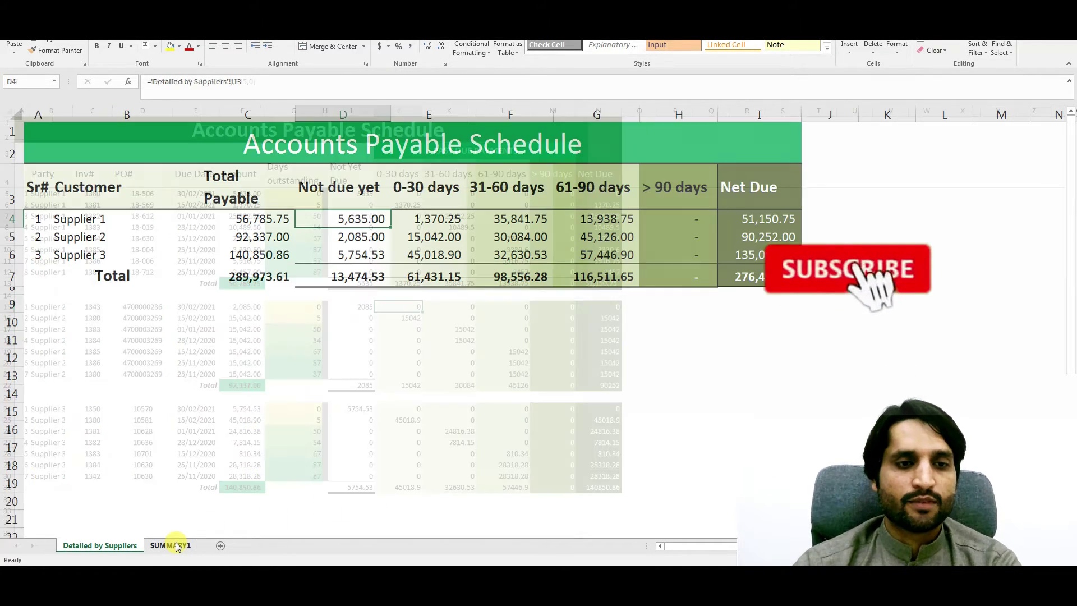
{"action": "left_click", "coordinate": [260, 221]}
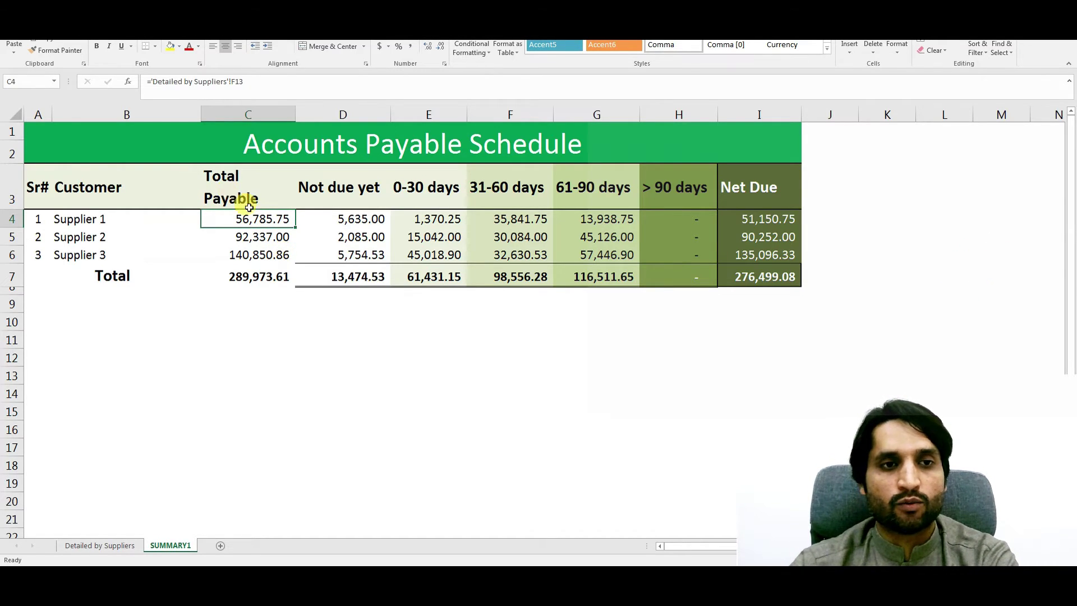
{"action": "type", "text": "="}
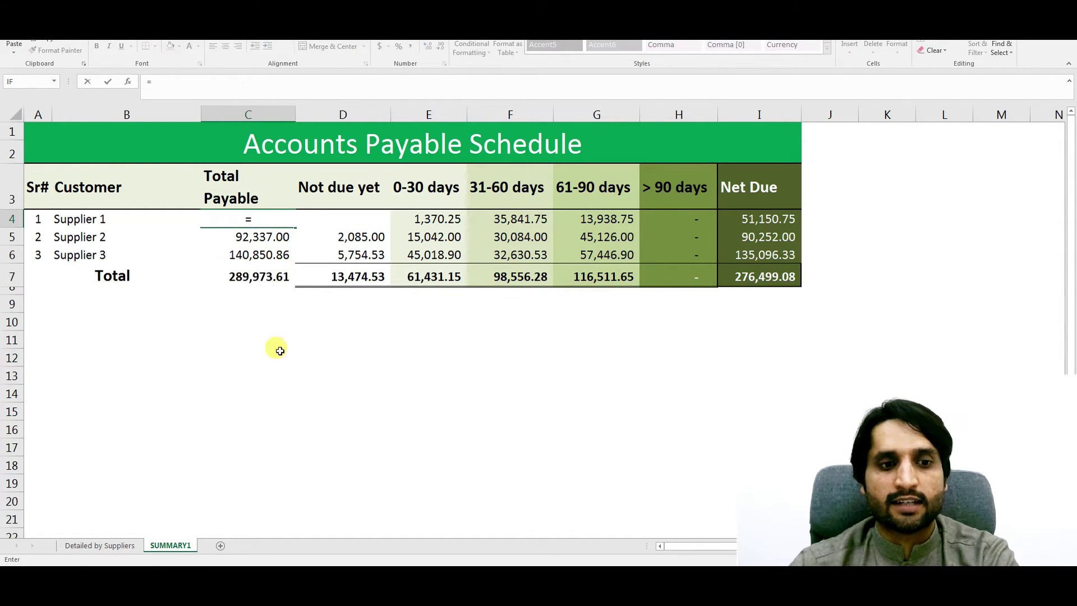
{"action": "left_click", "coordinate": [112, 551]}
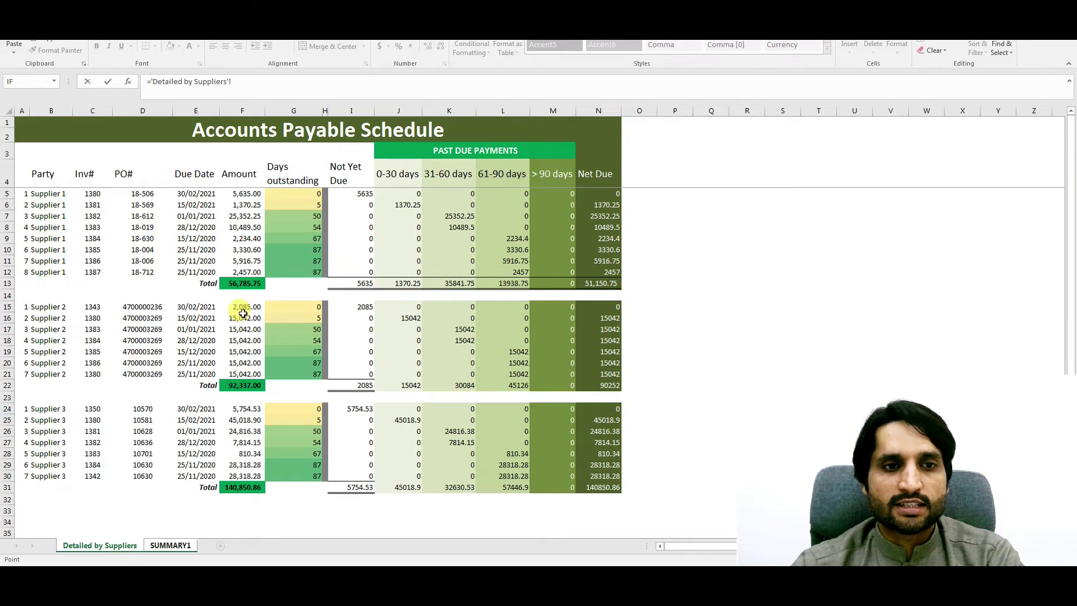
{"action": "left_click", "coordinate": [250, 283]}
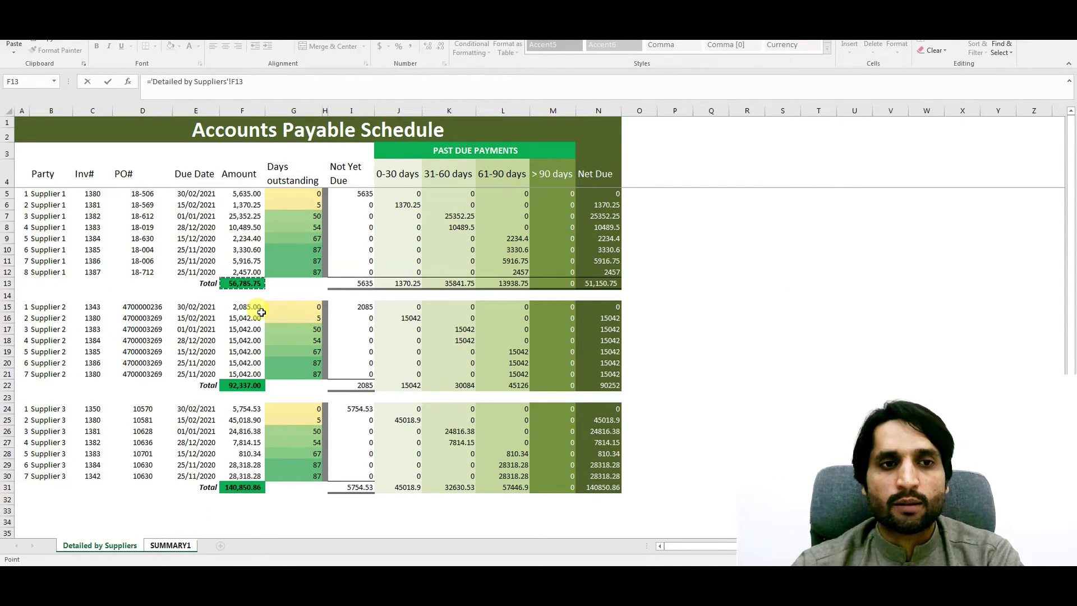
{"action": "key", "text": "Return"}
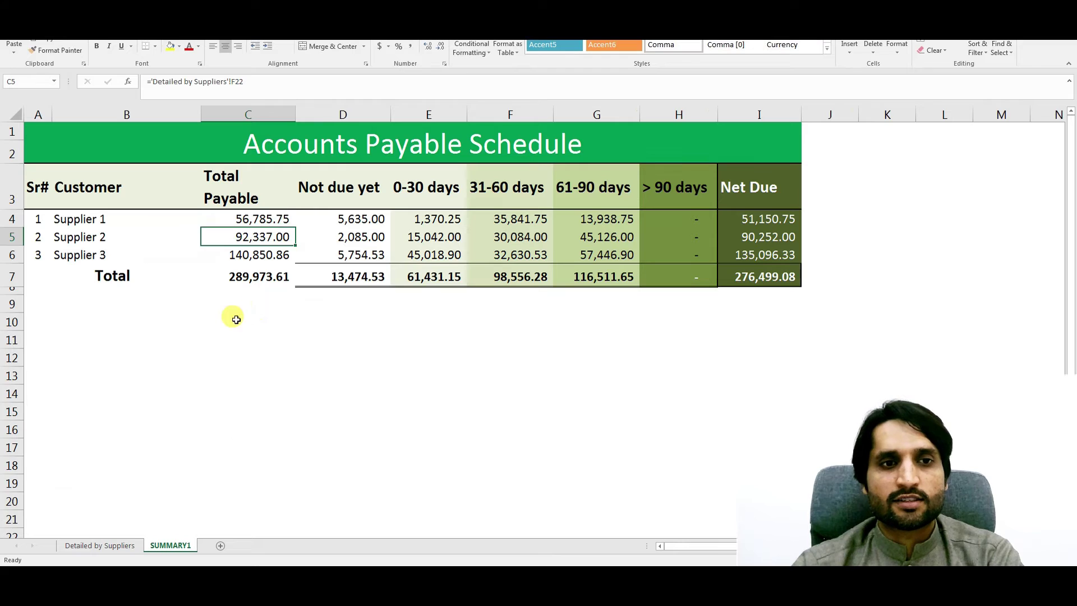
Link Supplier 1's Not due yet amount in cell D4 to the detailed sheet's total with ='Detailed by Suppliers'!I13
{"action": "left_click", "coordinate": [352, 219]}
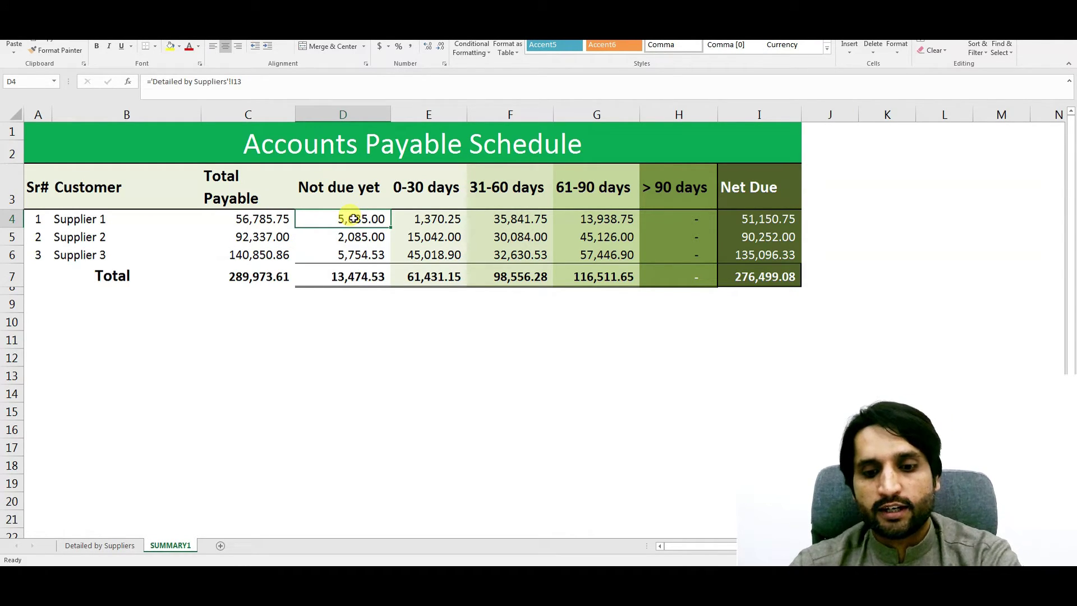
{"action": "type", "text": "="}
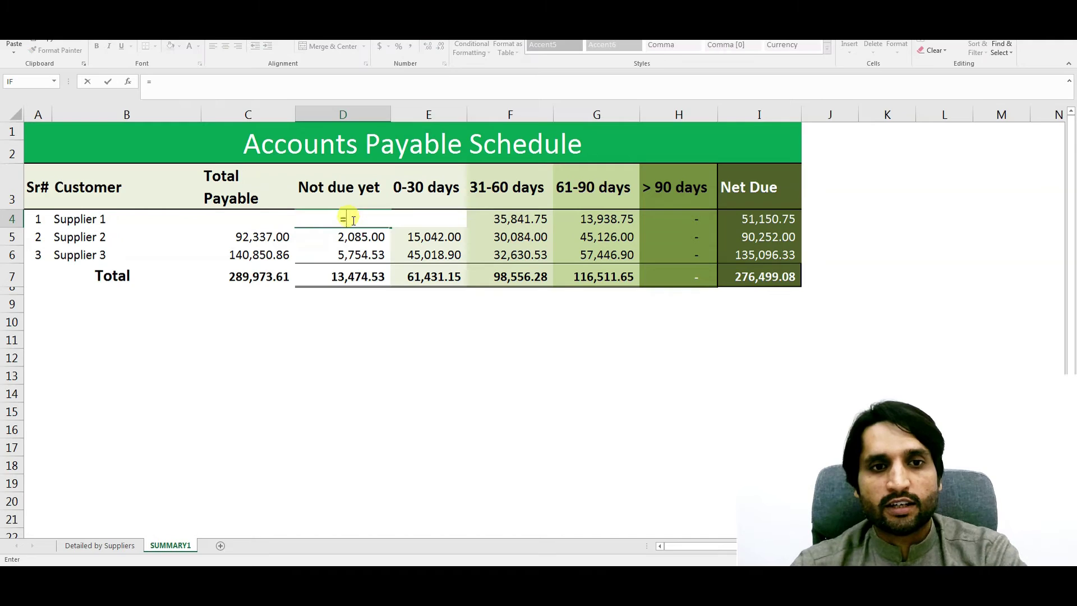
{"action": "left_click", "coordinate": [120, 547]}
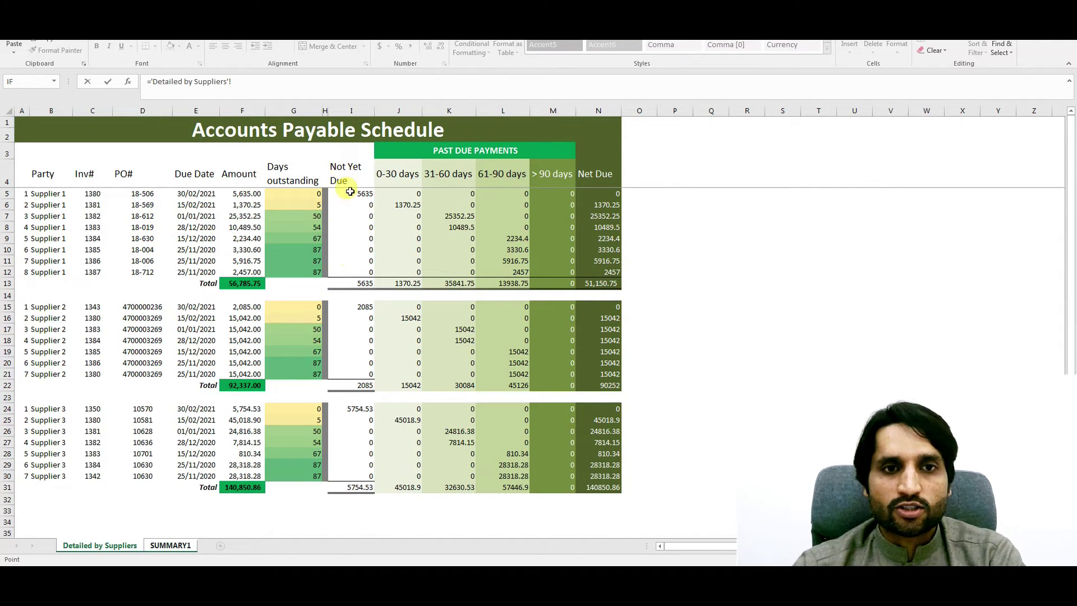
{"action": "left_click", "coordinate": [356, 283]}
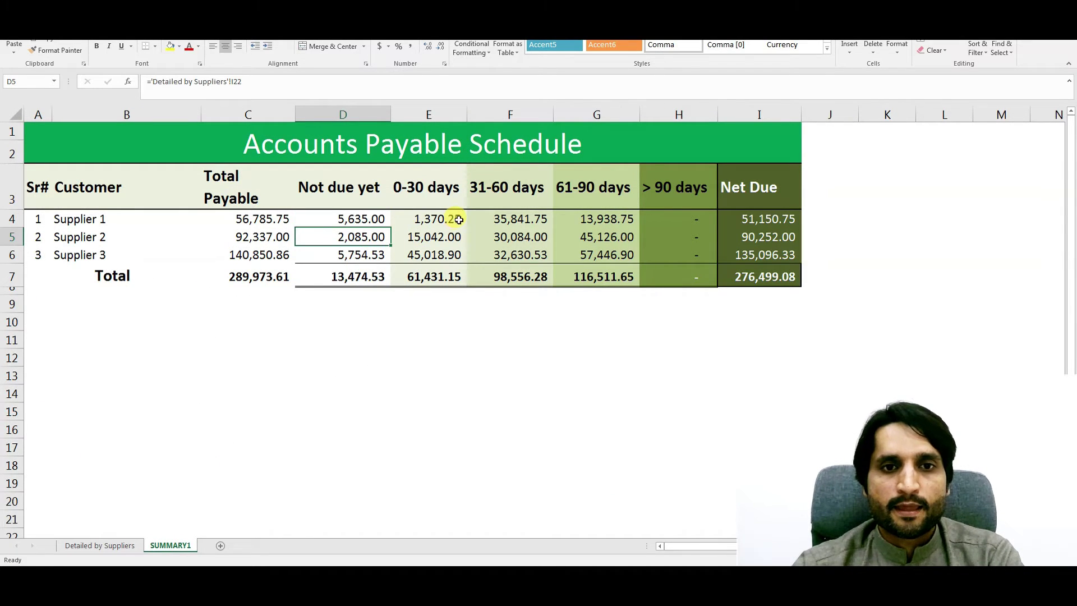
Link Supplier 1's 0-30 days amount in cell E4 to the detailed sheet's total with ='Detailed by Suppliers'!J13
{"action": "left_click", "coordinate": [443, 220]}
{"action": "type", "text": "="}
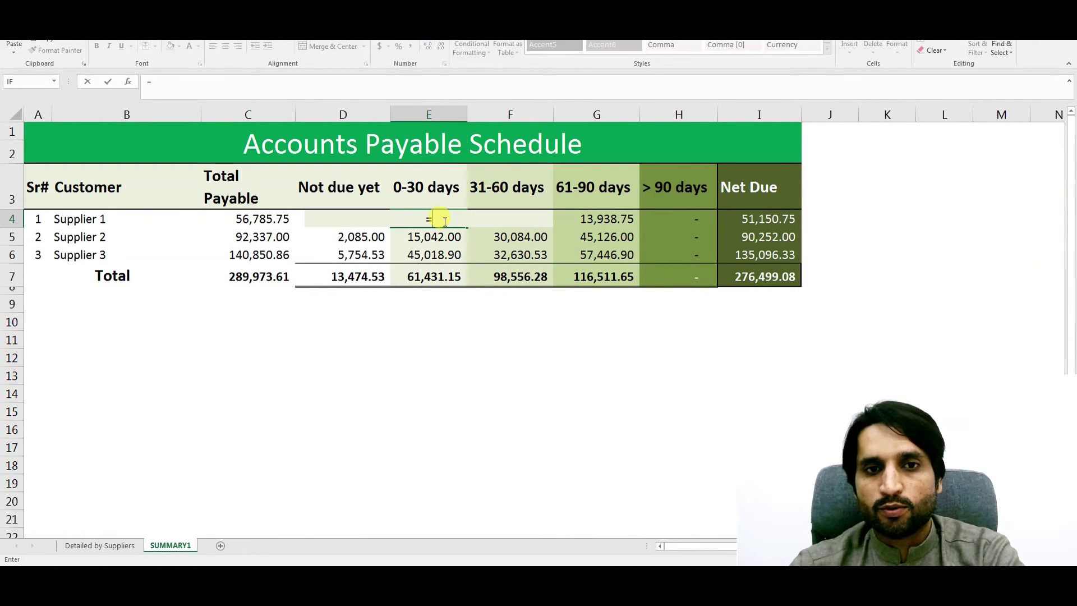
{"action": "left_click", "coordinate": [126, 545]}
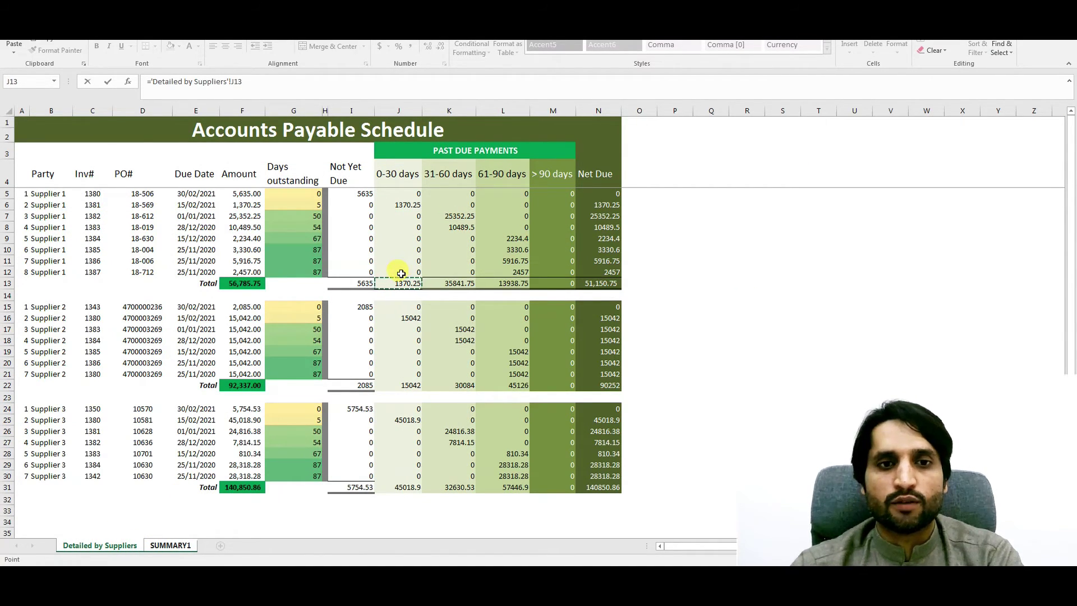
{"action": "key", "text": "Return"}
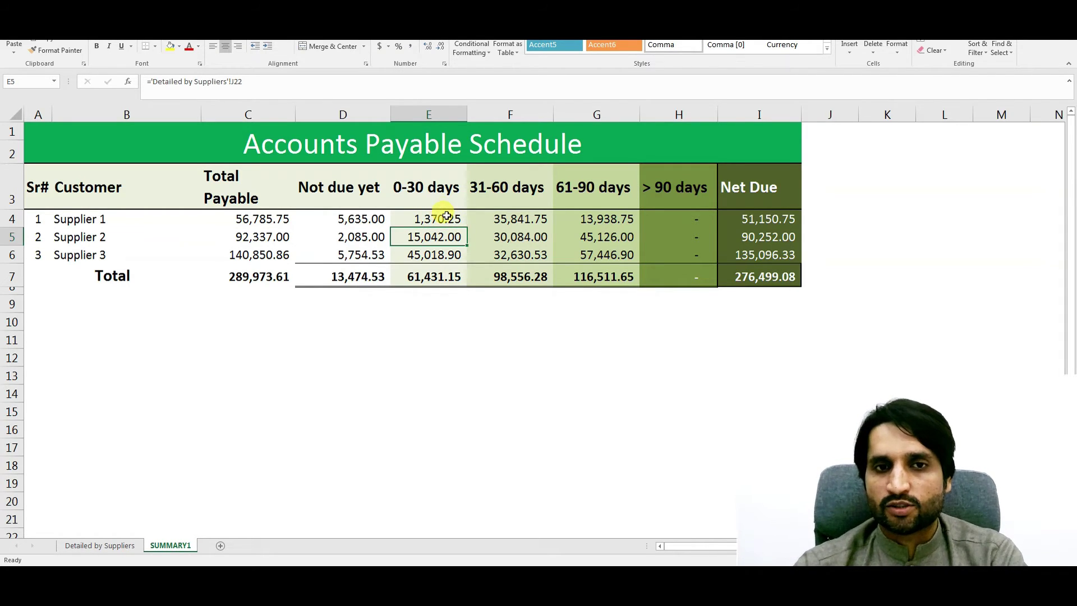
On the Detailed by Suppliers sheet, set Supplier 1's second invoice Amount in F6 to 5000, and return to SUMMARY1 to check the linked figures
{"action": "left_click", "coordinate": [132, 544]}
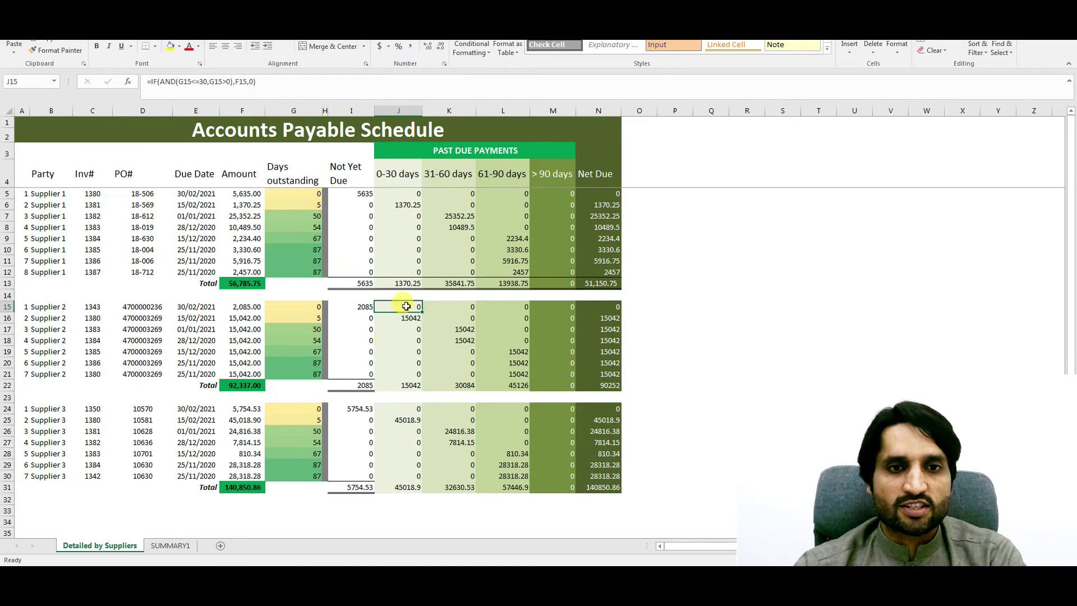
{"action": "left_click", "coordinate": [243, 204]}
{"action": "type", "text": "5"}
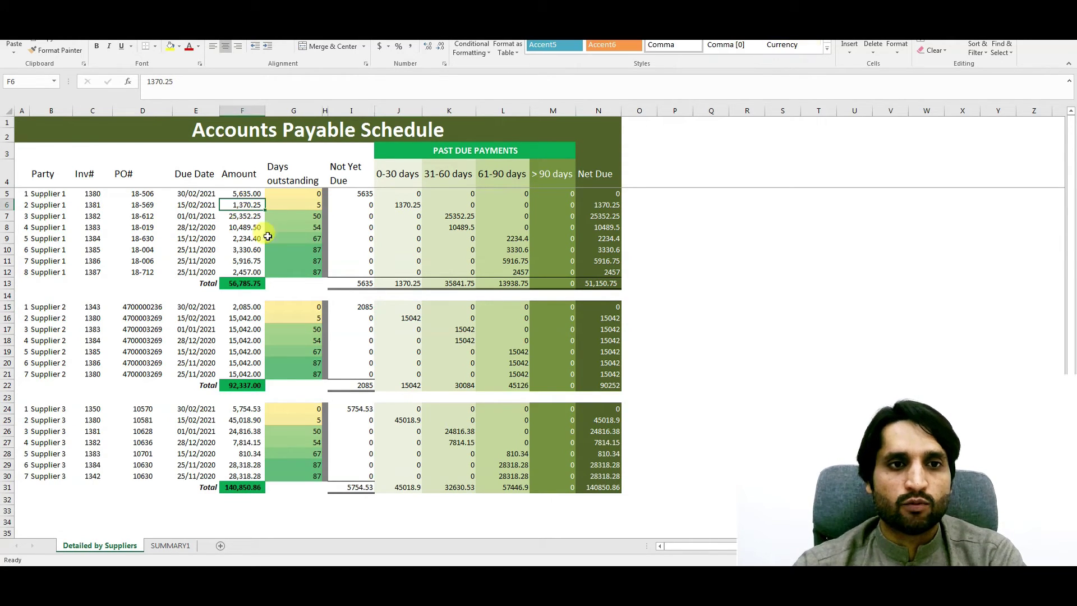
{"action": "key", "text": "Return"}
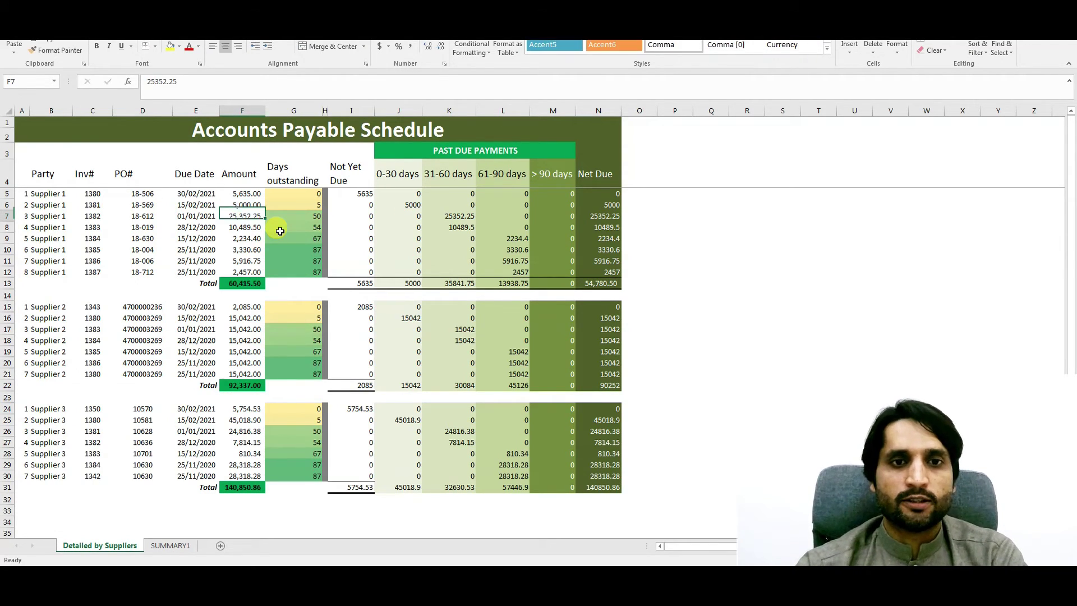
{"action": "left_click", "coordinate": [170, 545]}
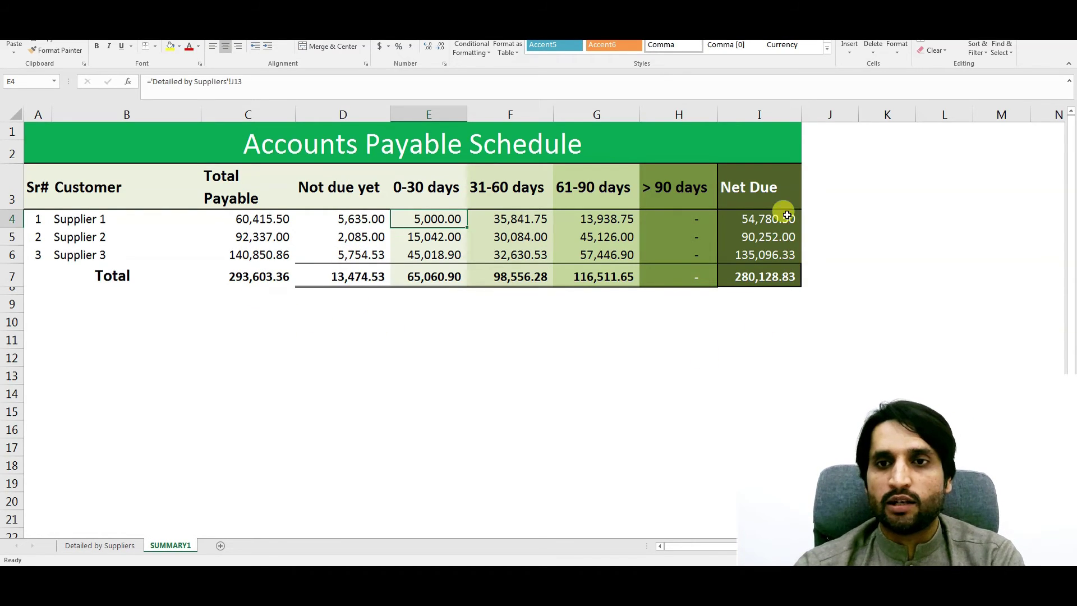
Inspect the range summed by Supplier 1's Net Due formula in cell I4, leaving the formula unedited
{"action": "left_click", "coordinate": [754, 217]}
{"action": "key", "text": "alt+equal"}
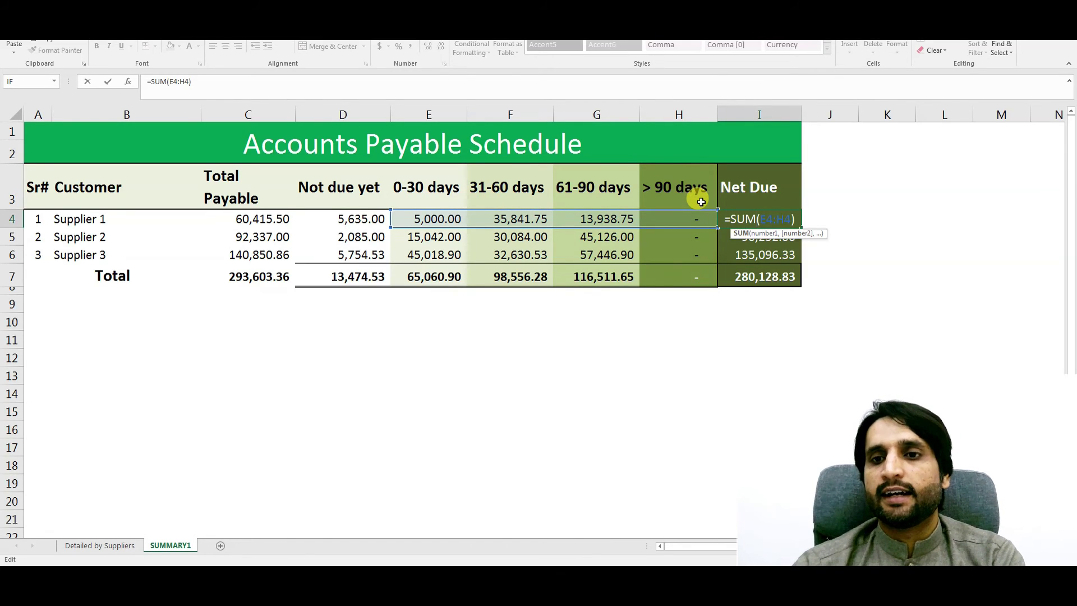
{"action": "key", "text": "Return"}
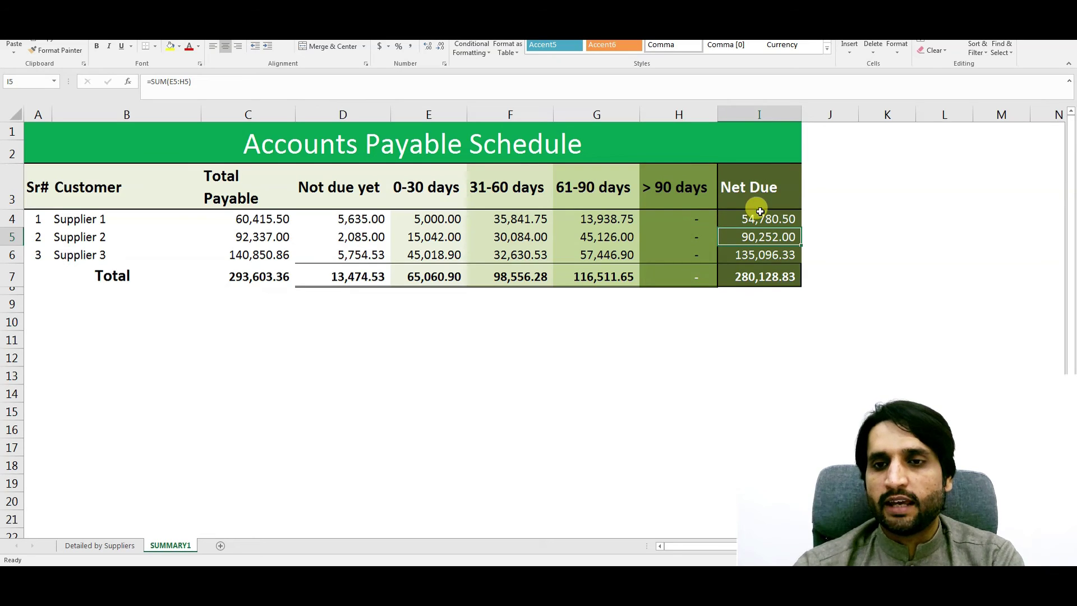
Review Supplier 1's row across the ageing columns and the whole summary table from its title to the Total row
{"action": "left_click_drag", "start_coordinate": [66, 219], "coordinate": [714, 202]}
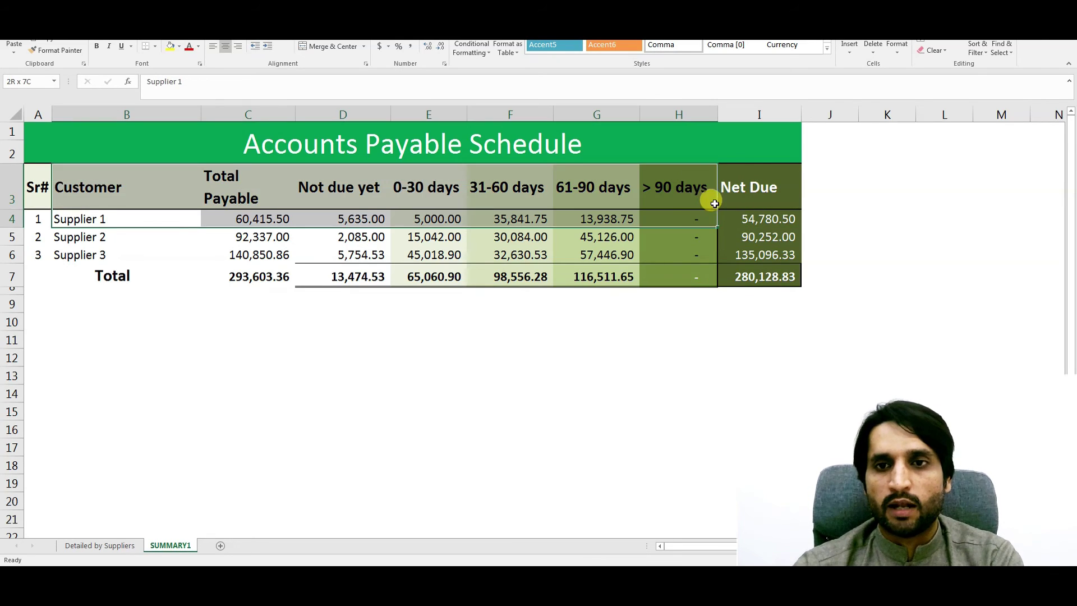
{"action": "left_click", "coordinate": [523, 350]}
{"action": "left_click_drag", "start_coordinate": [343, 144], "coordinate": [352, 280]}
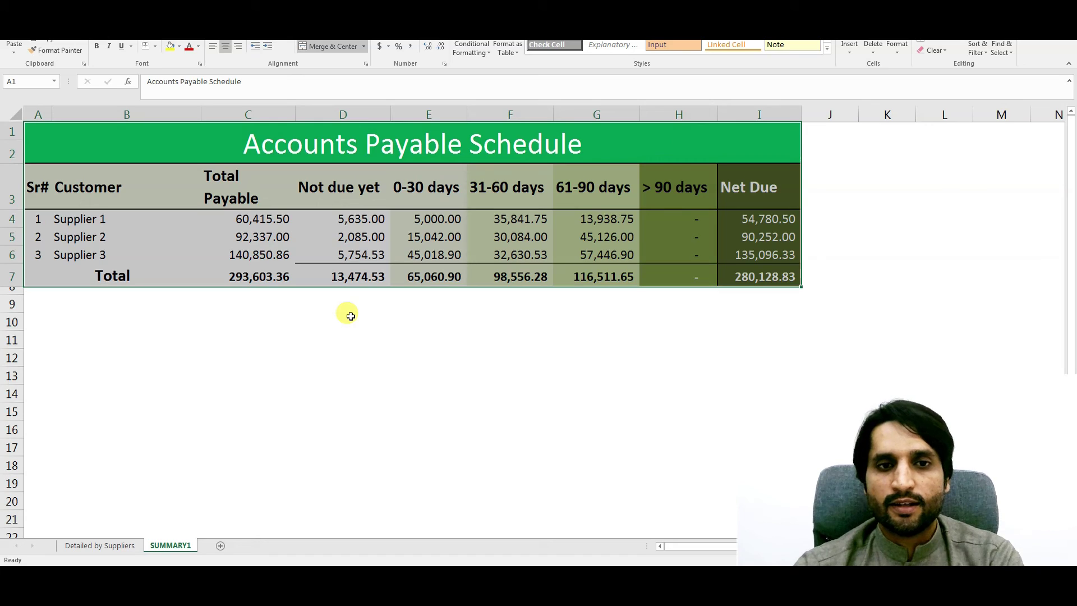
{"action": "left_click", "coordinate": [376, 344]}
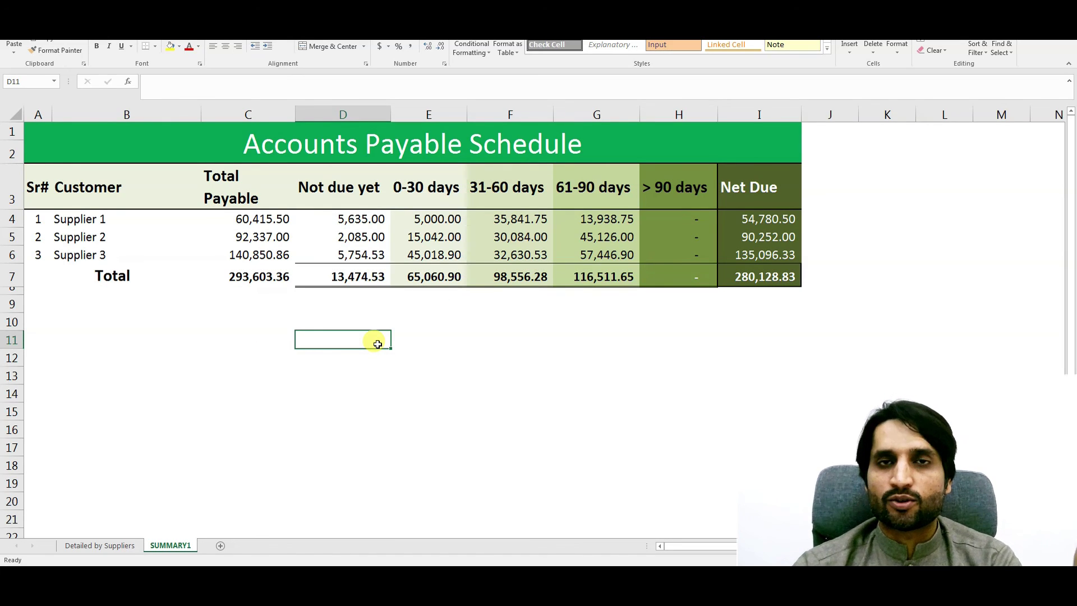